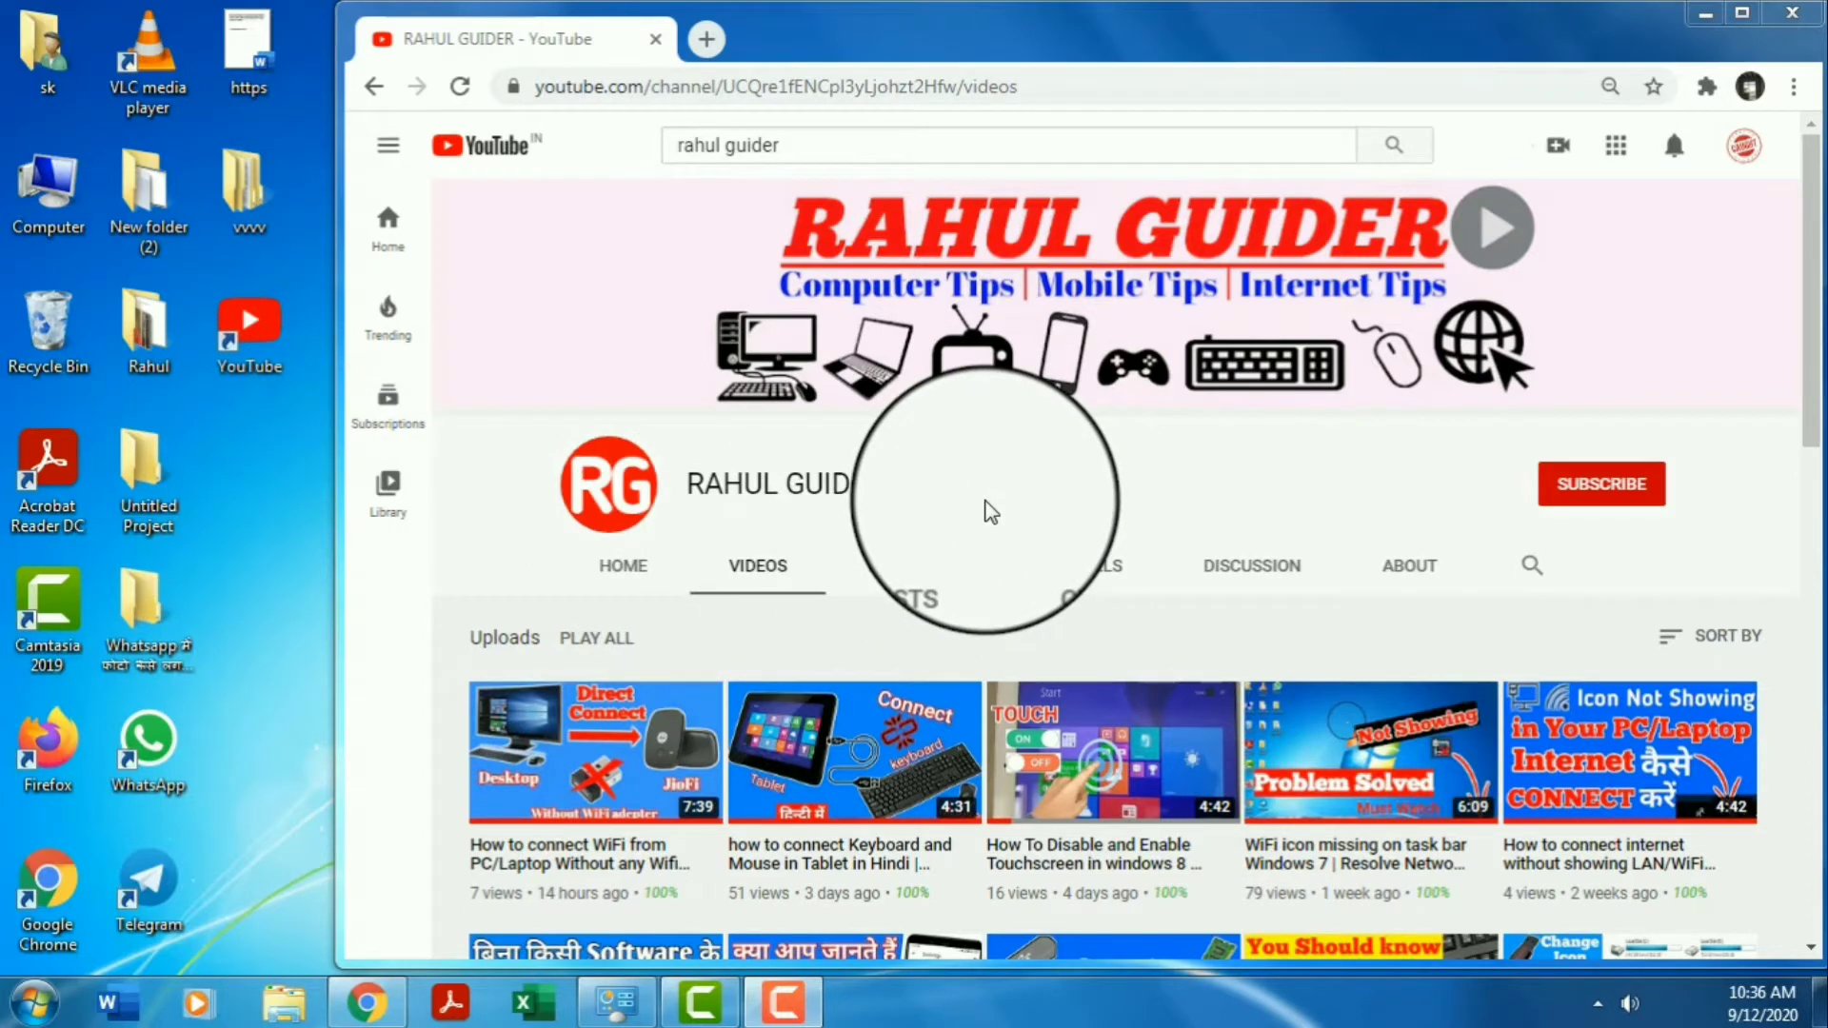
Step: Maximize Chrome, subscribe to the tech-tips channel and set its notification bell to All
left_click(1742, 13)
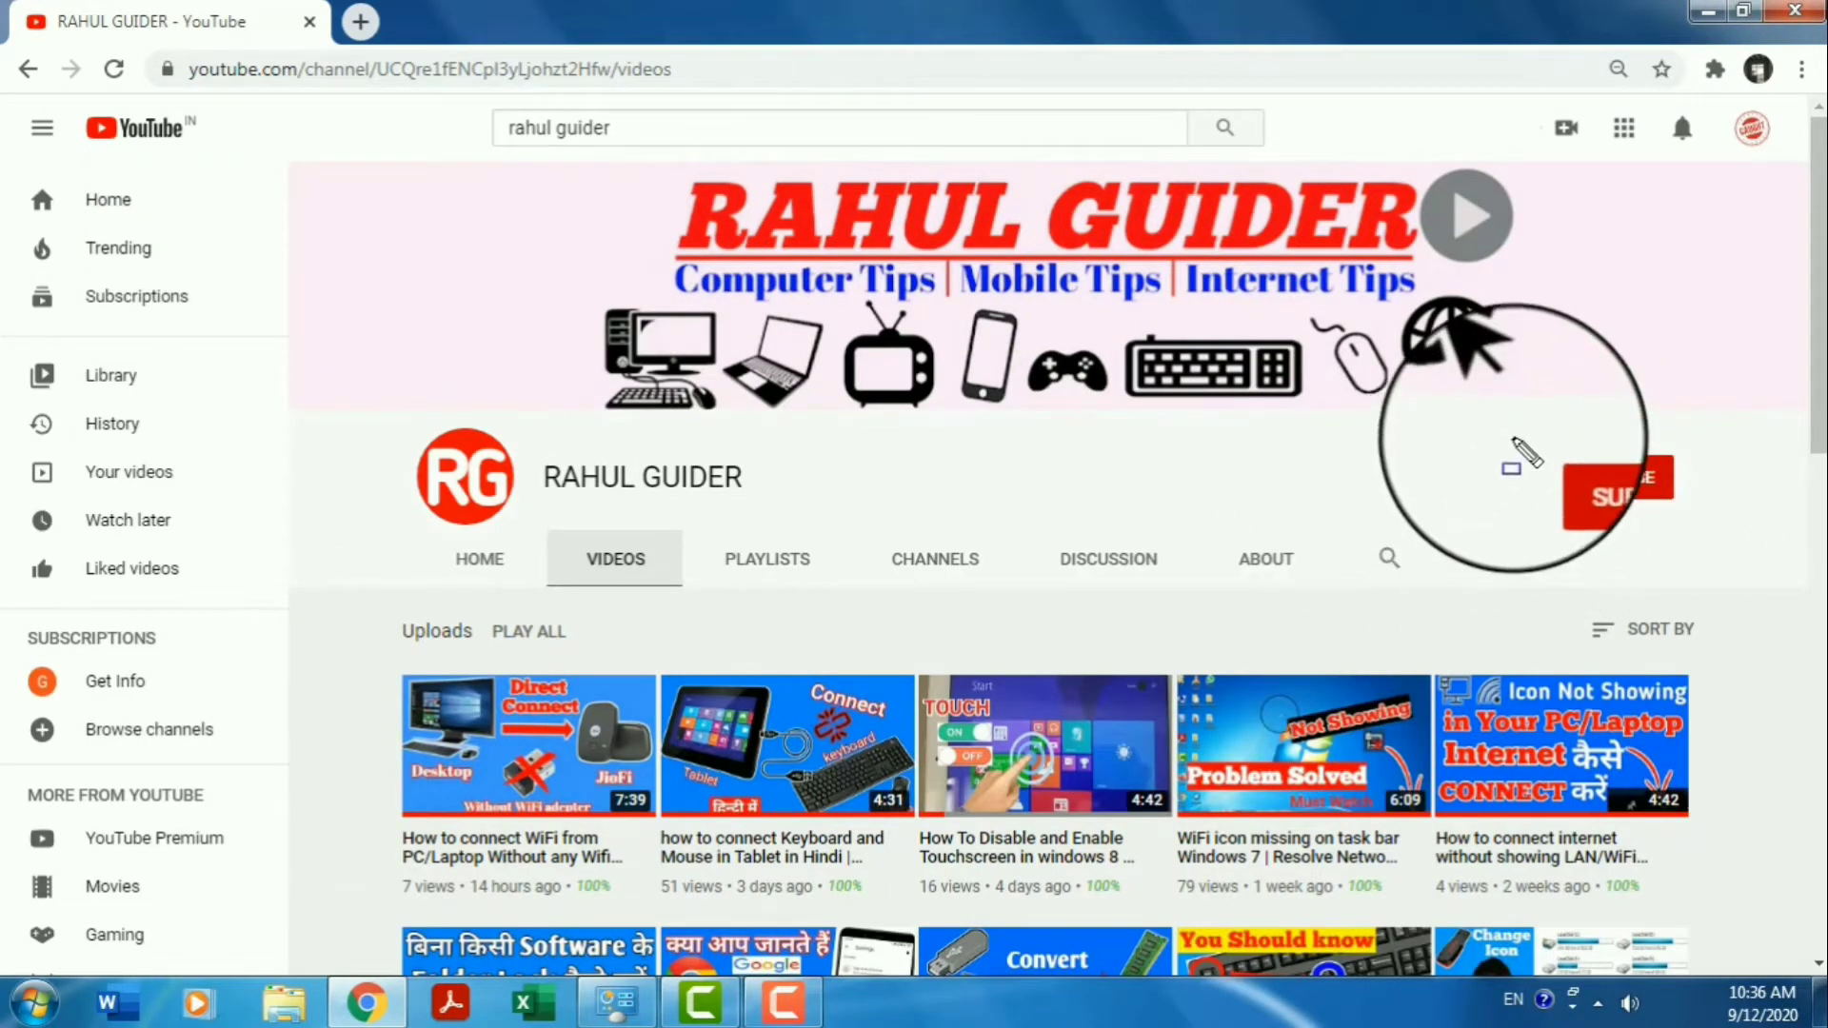
left_click_drag(1511, 437, 1715, 531)
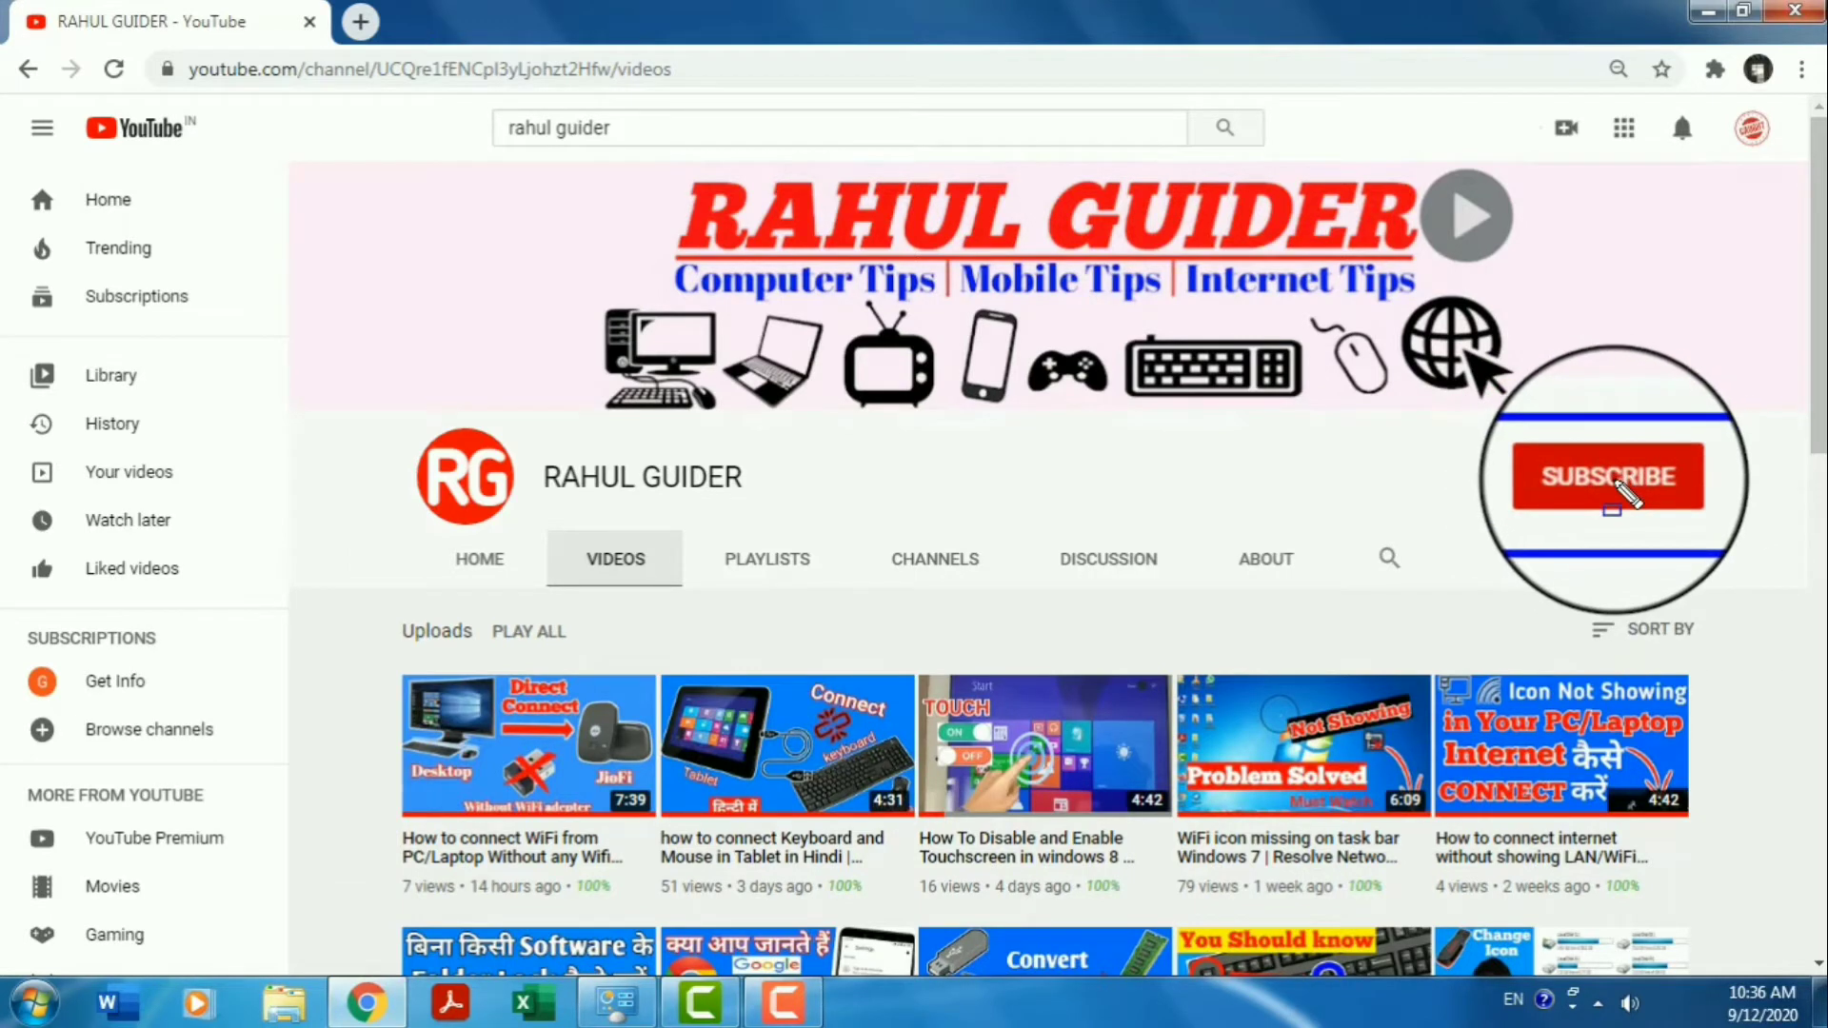
left_click(1616, 488)
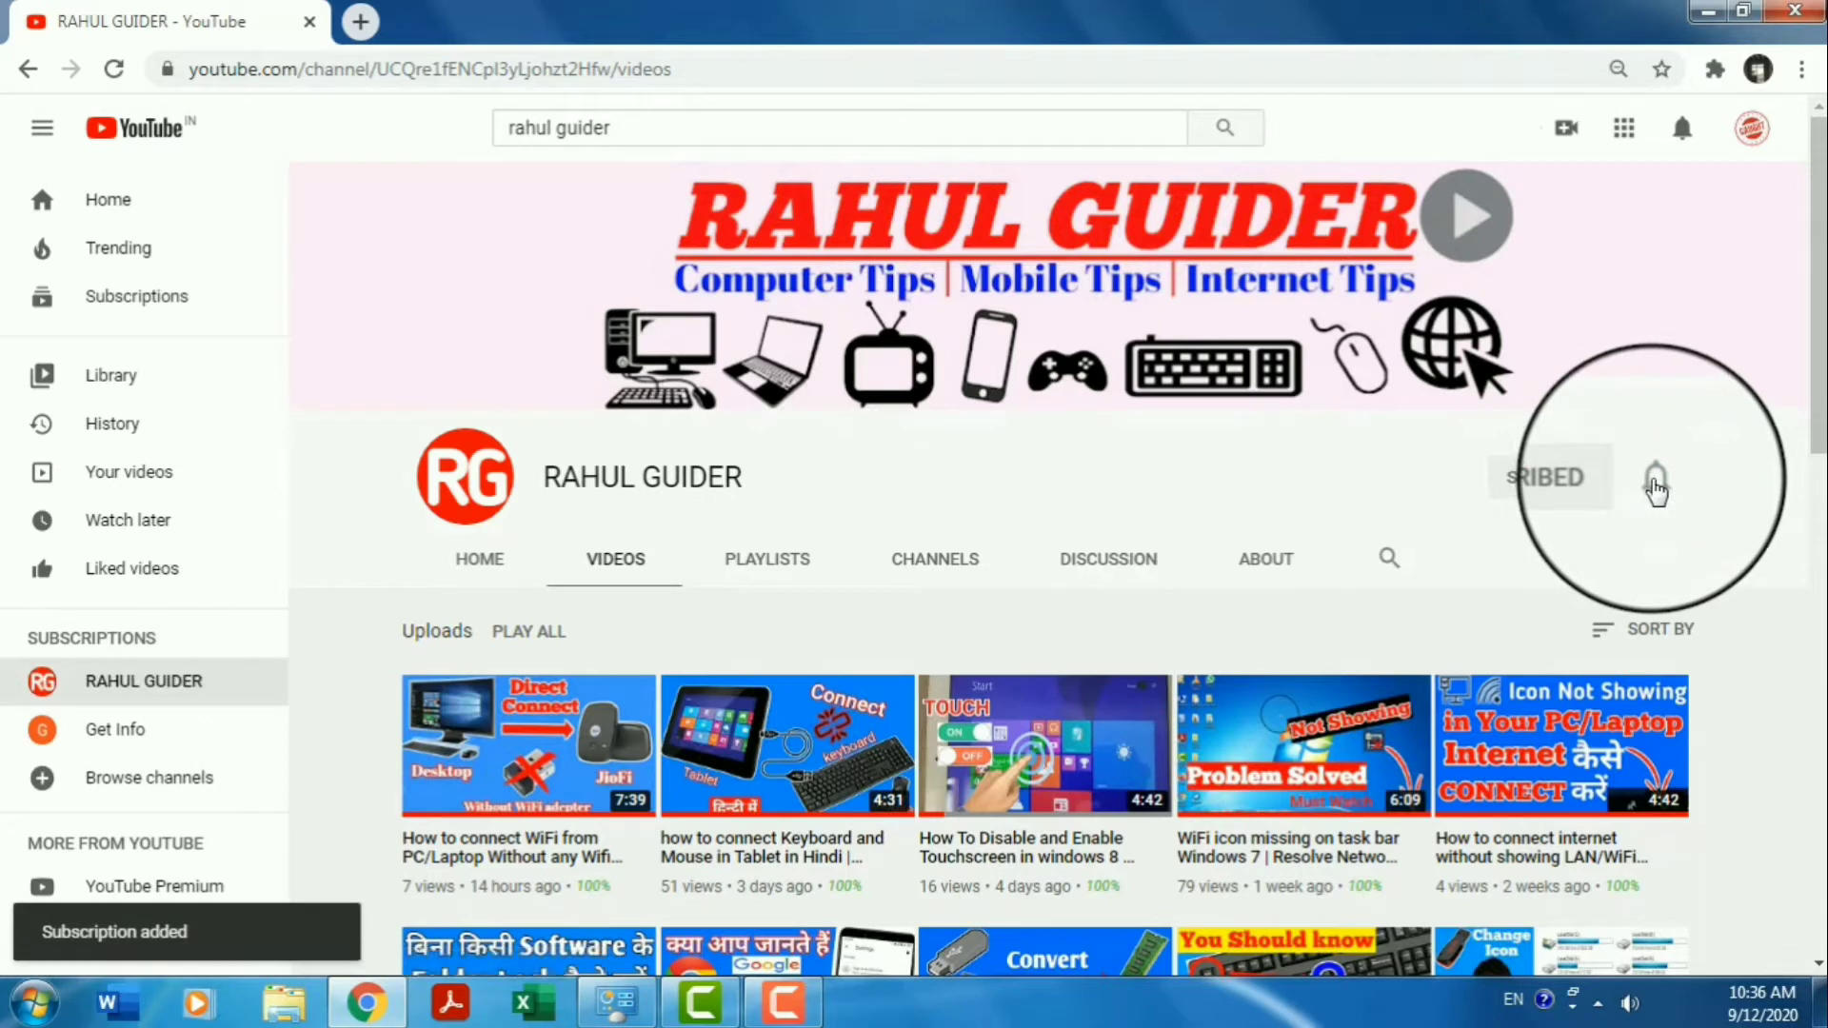
left_click(1656, 482)
left_click(1566, 533)
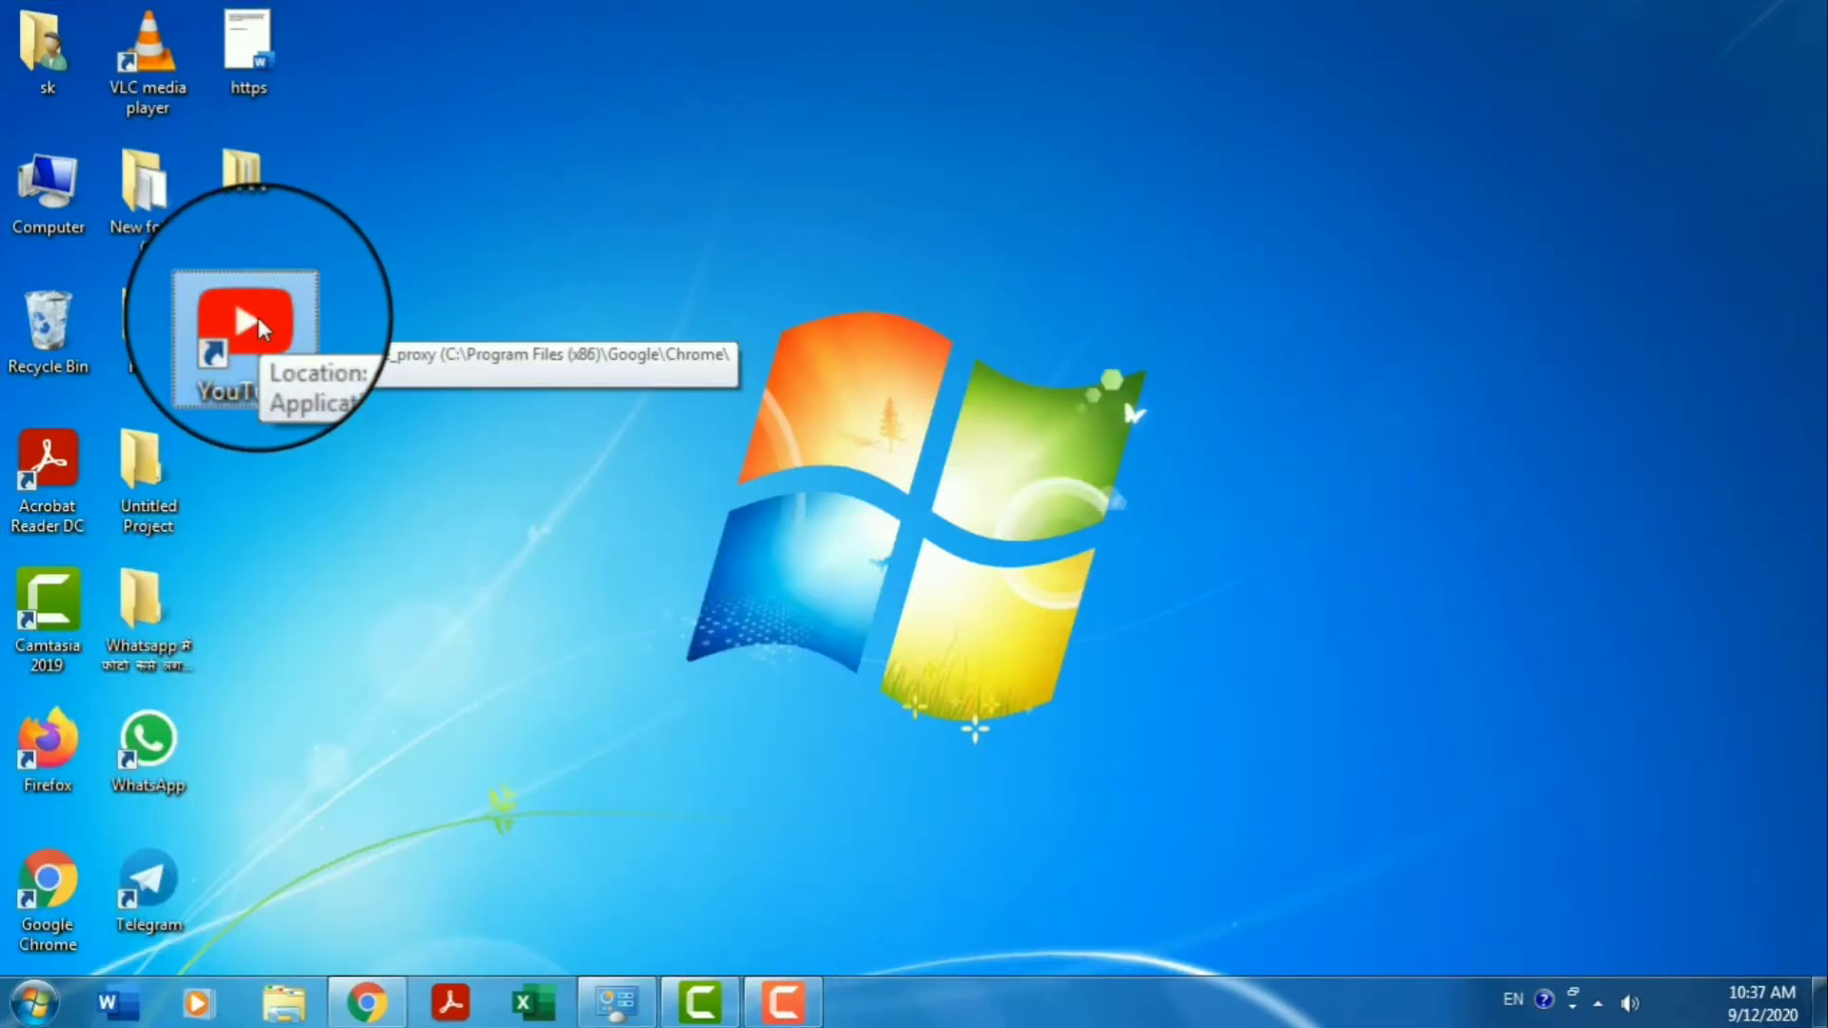
Step: Delete the YouTube desktop shortcut, refresh the desktop twice, dismiss the colour-scheme prompt and reopen Chrome
key("Delete")
left_click(1001, 611)
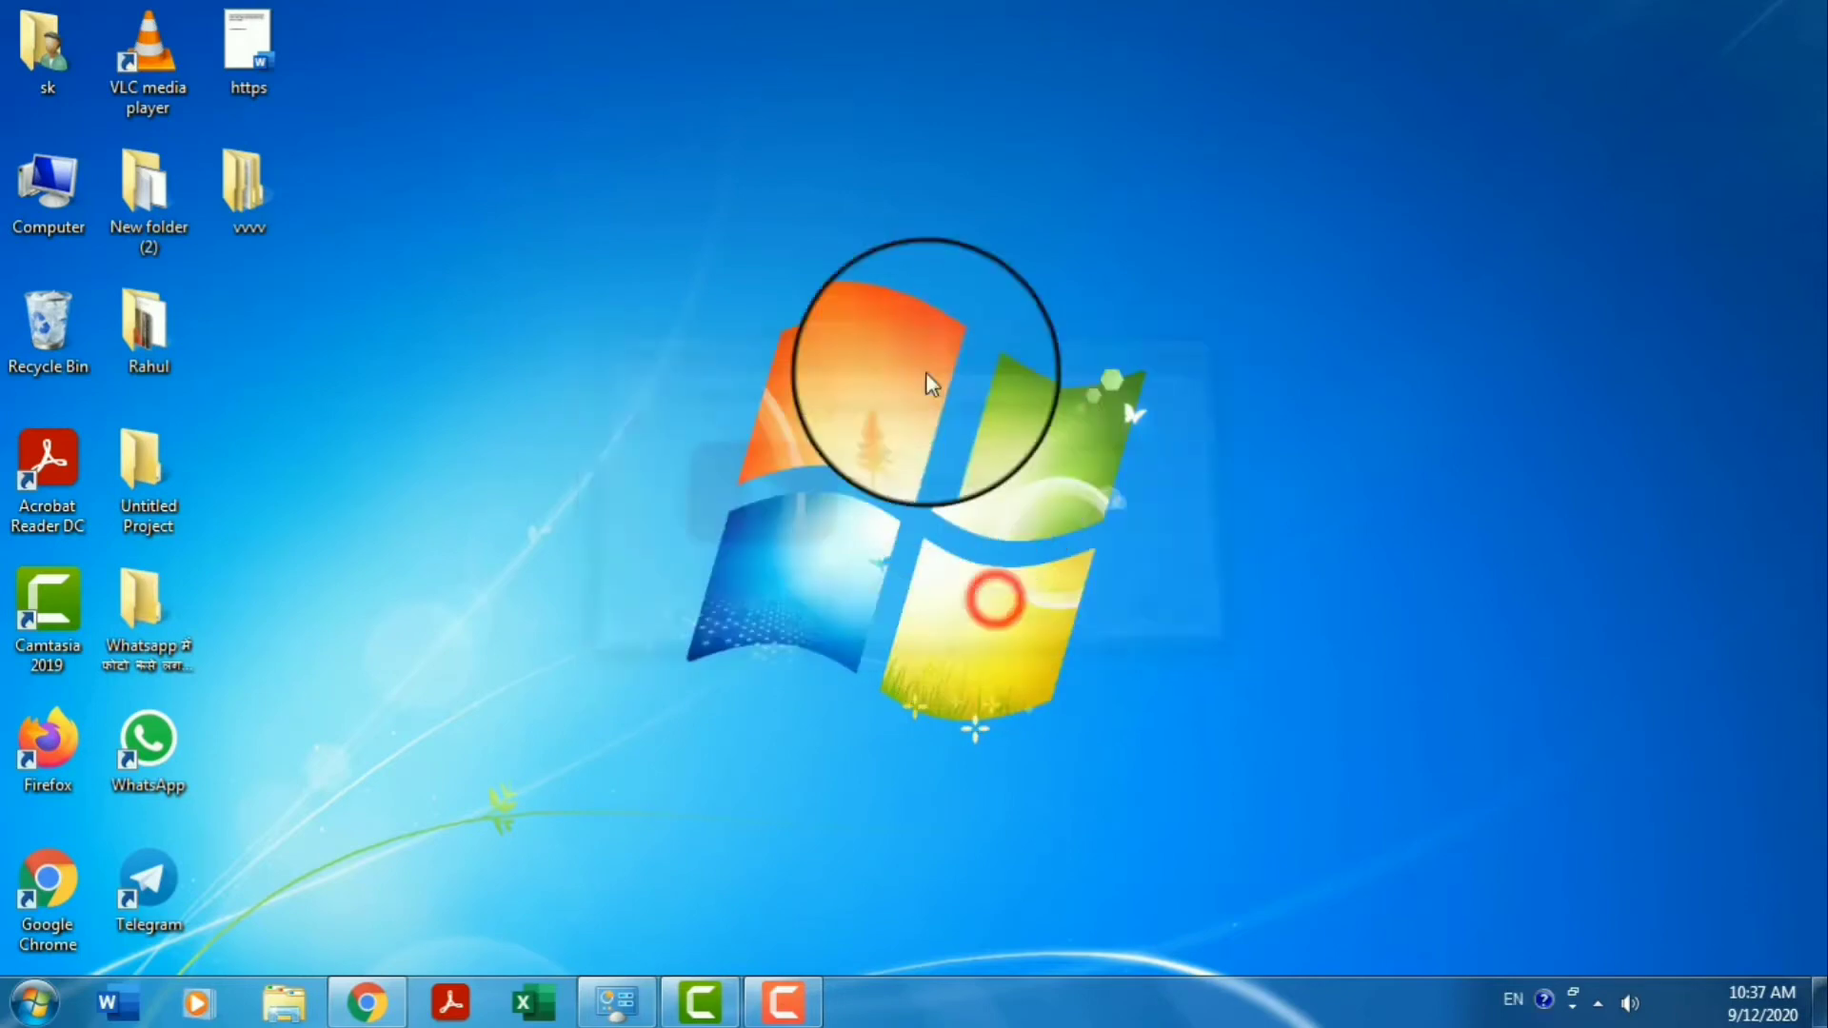
right_click(859, 203)
left_click(918, 284)
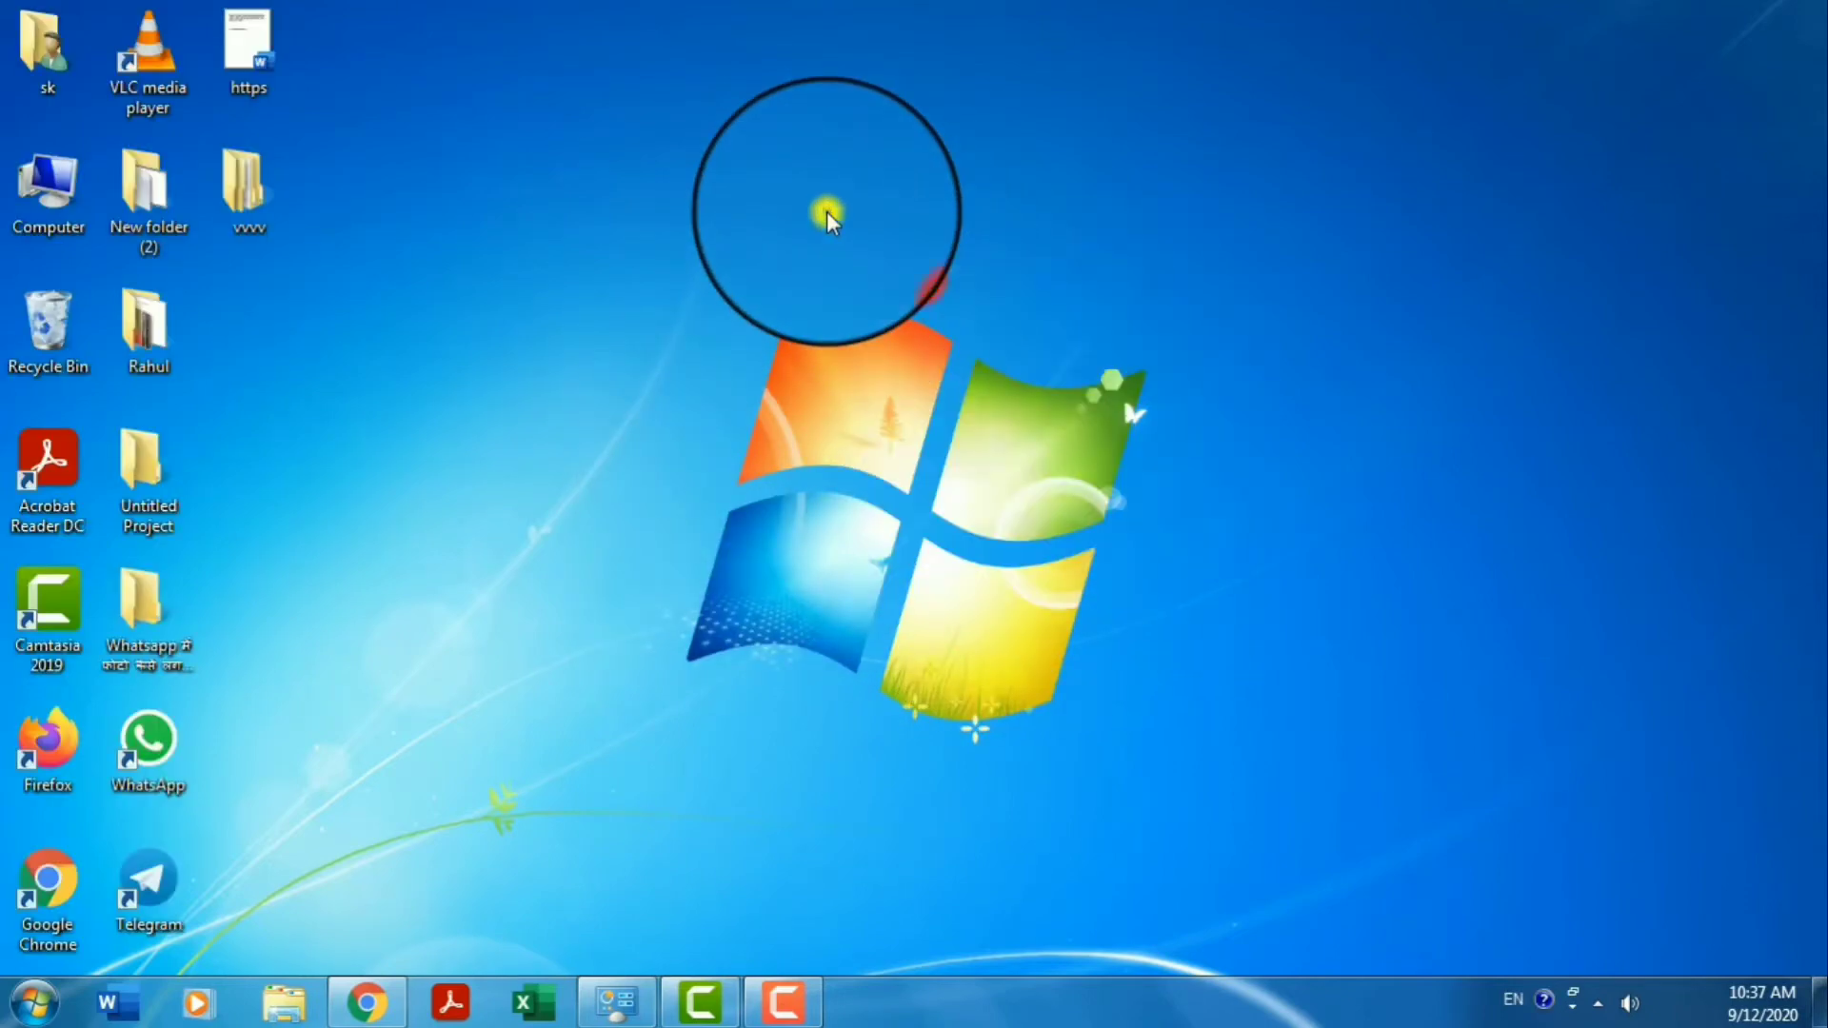
right_click(827, 212)
left_click(883, 281)
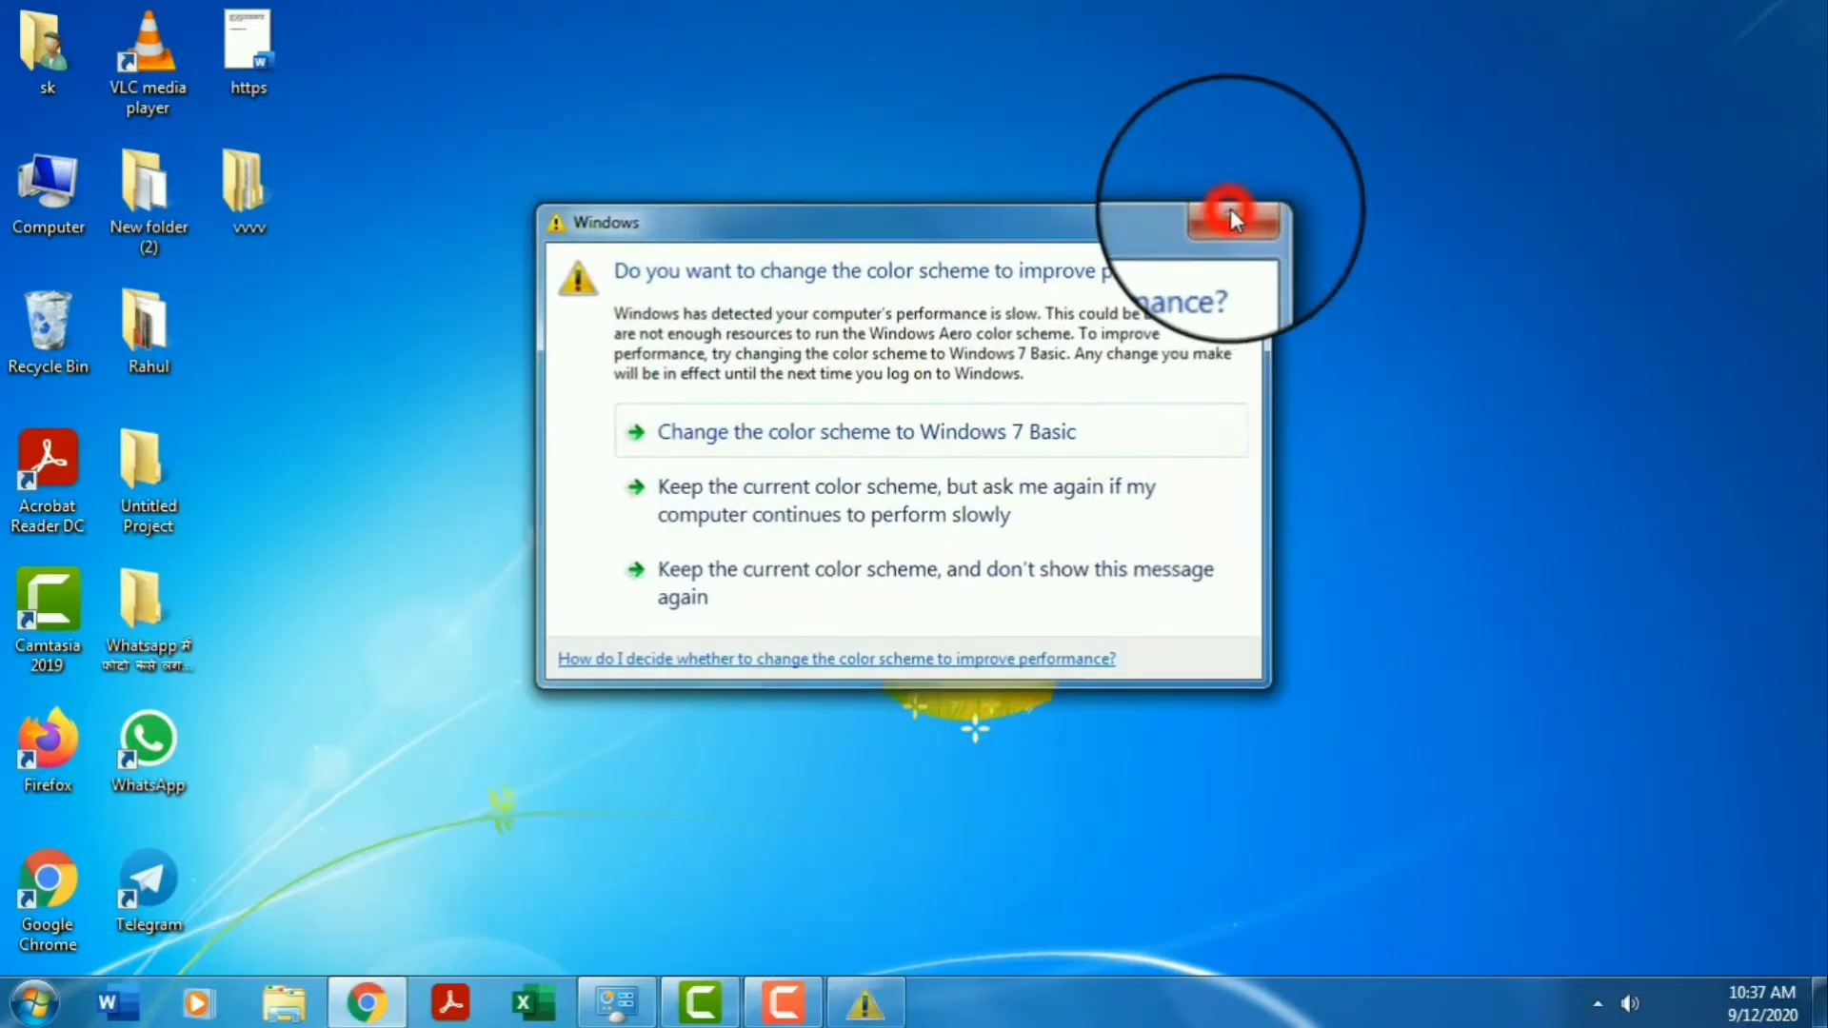
left_click(1237, 218)
left_click(370, 1002)
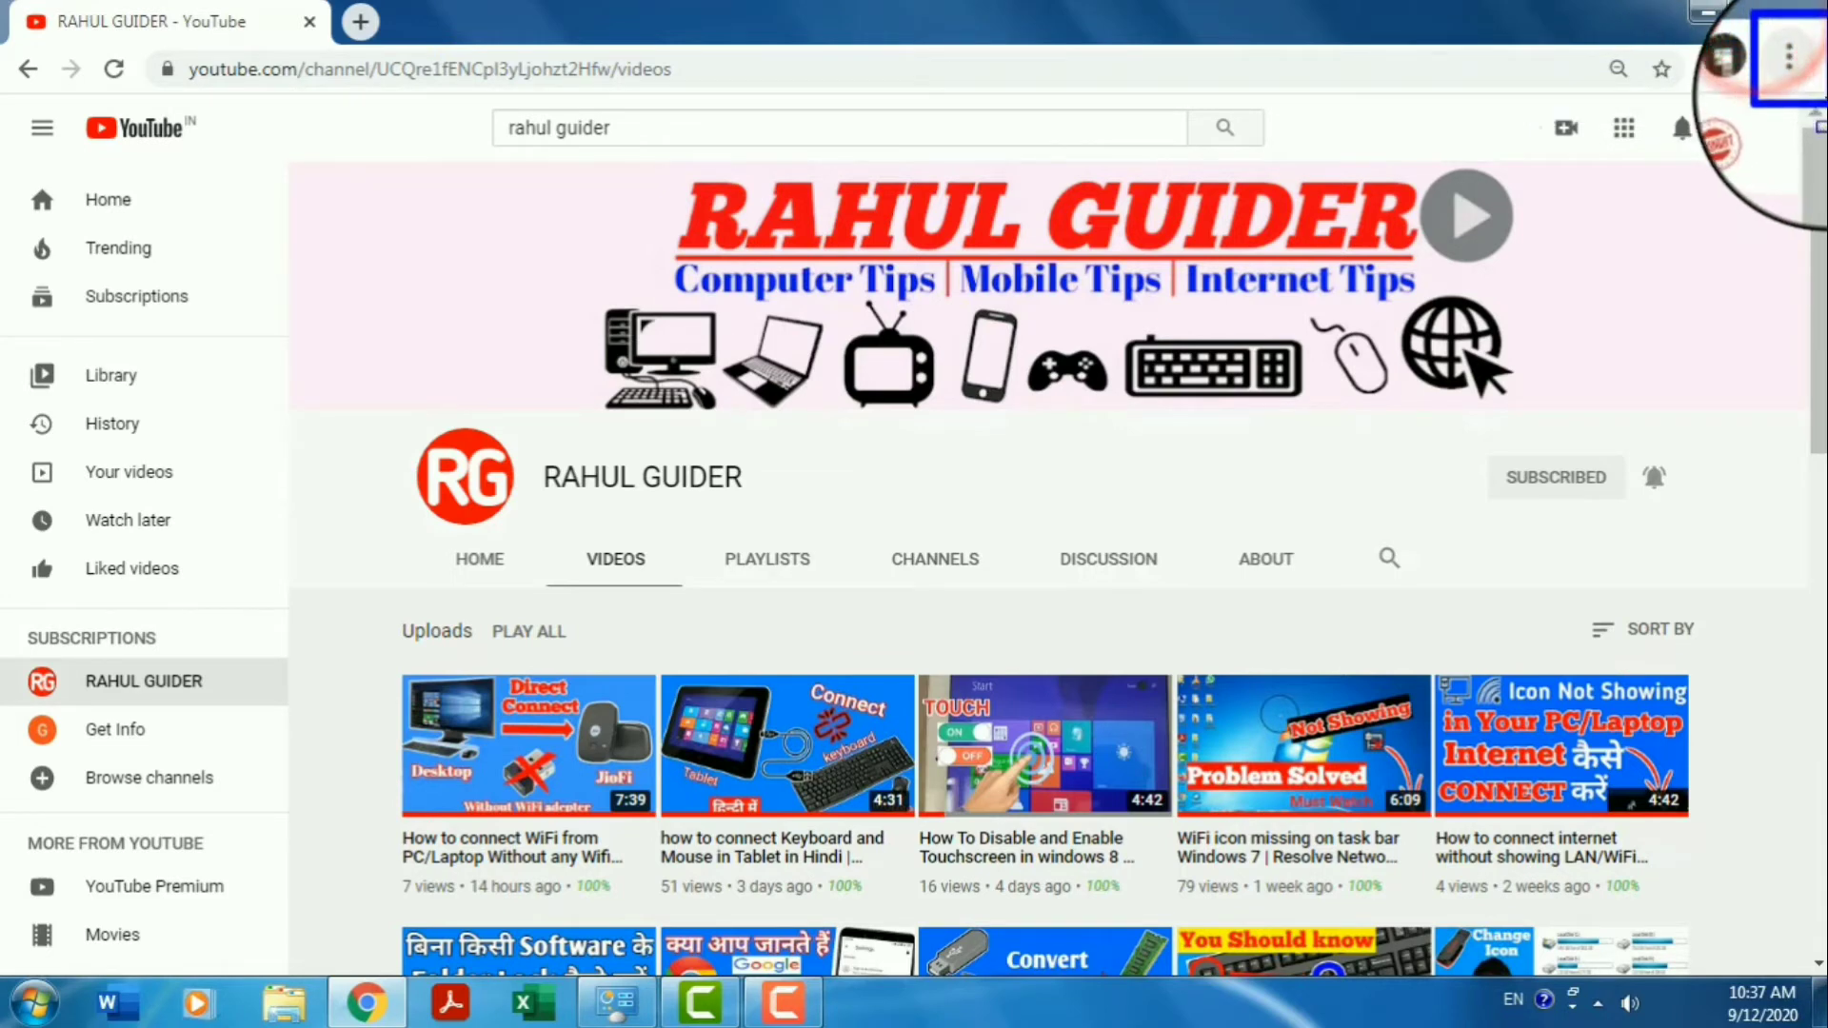
Step: Create a desktop shortcut named 'YouTube' via the menu's More tools > Create shortcut
left_click(1801, 73)
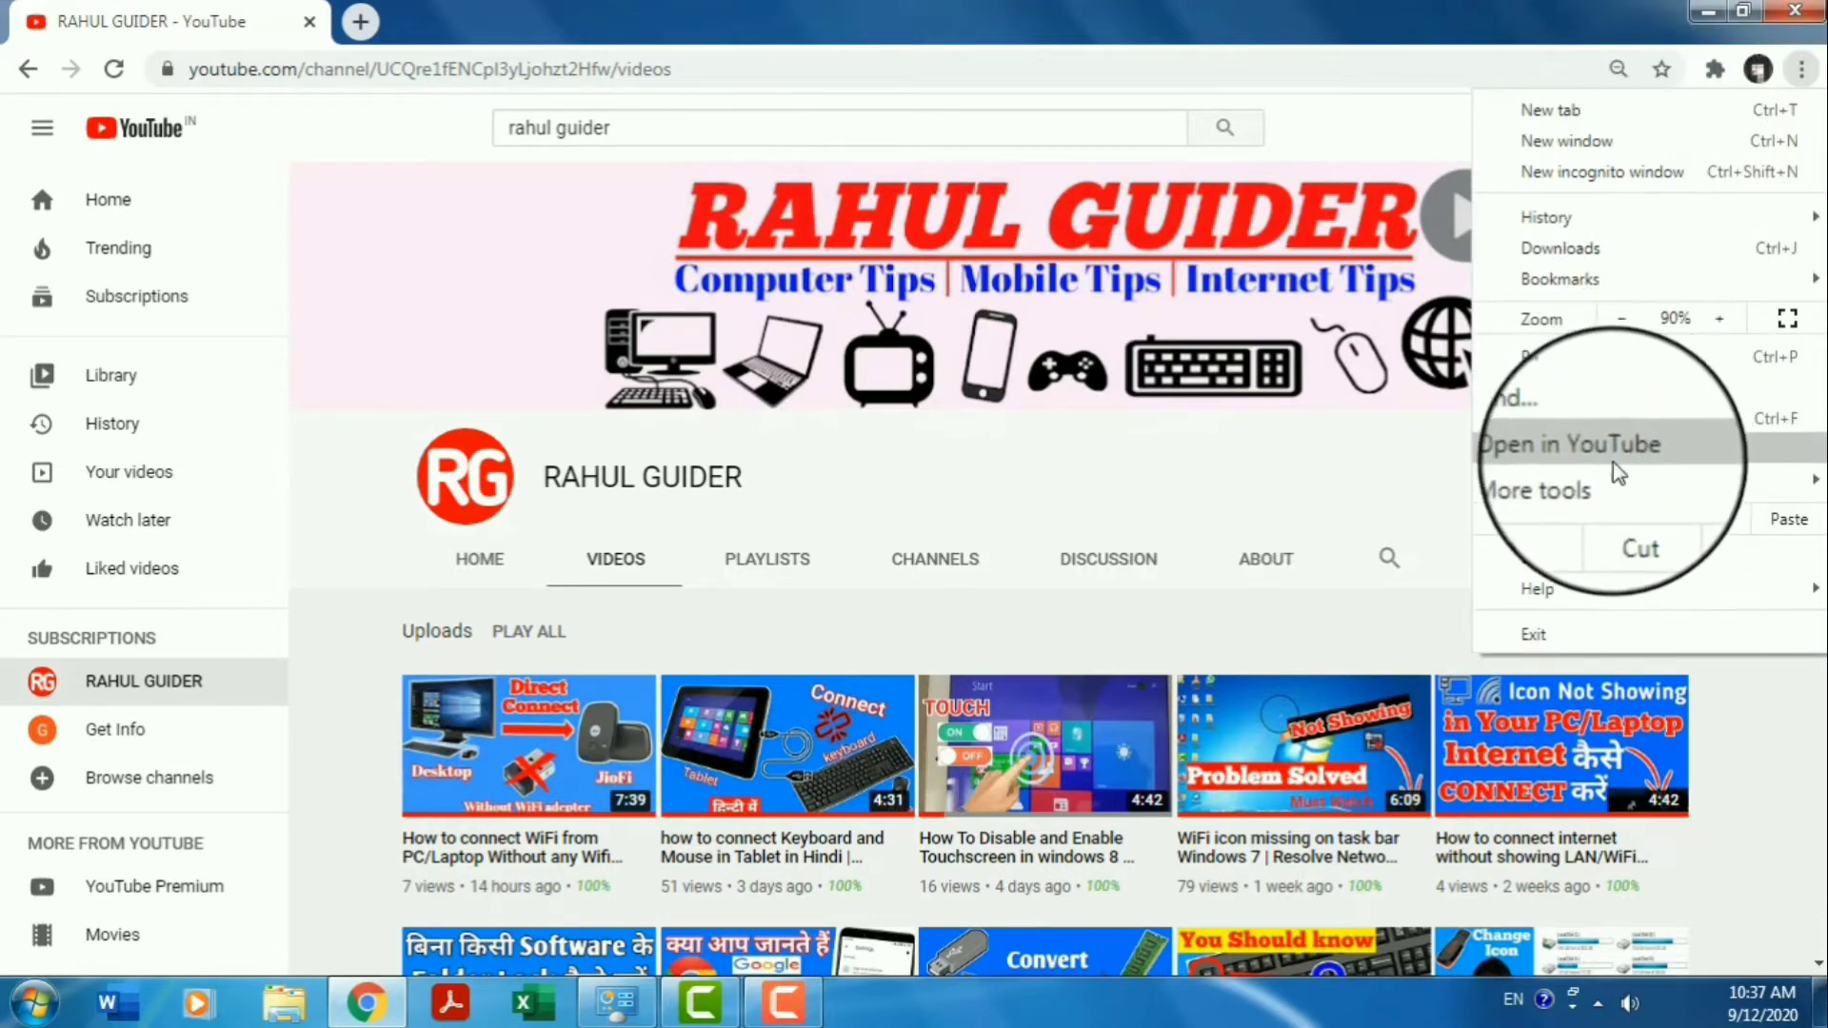
mouse_move(1559, 480)
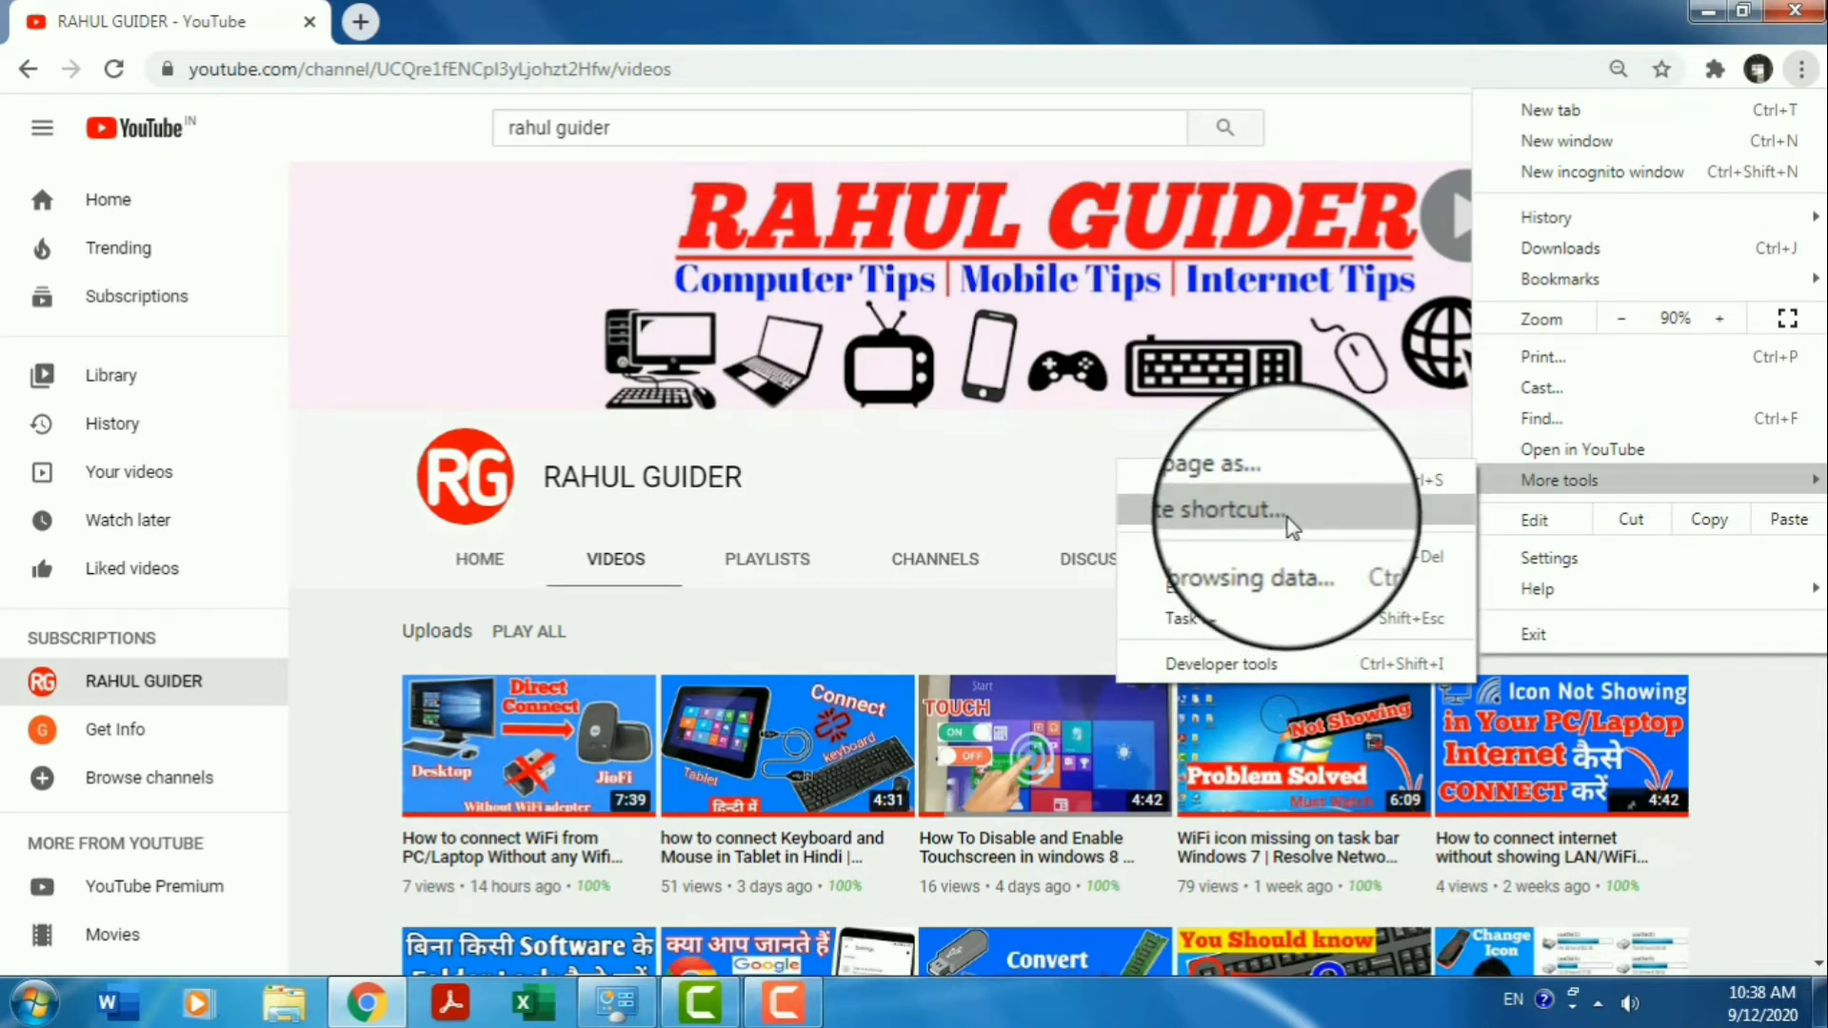
left_click(1269, 514)
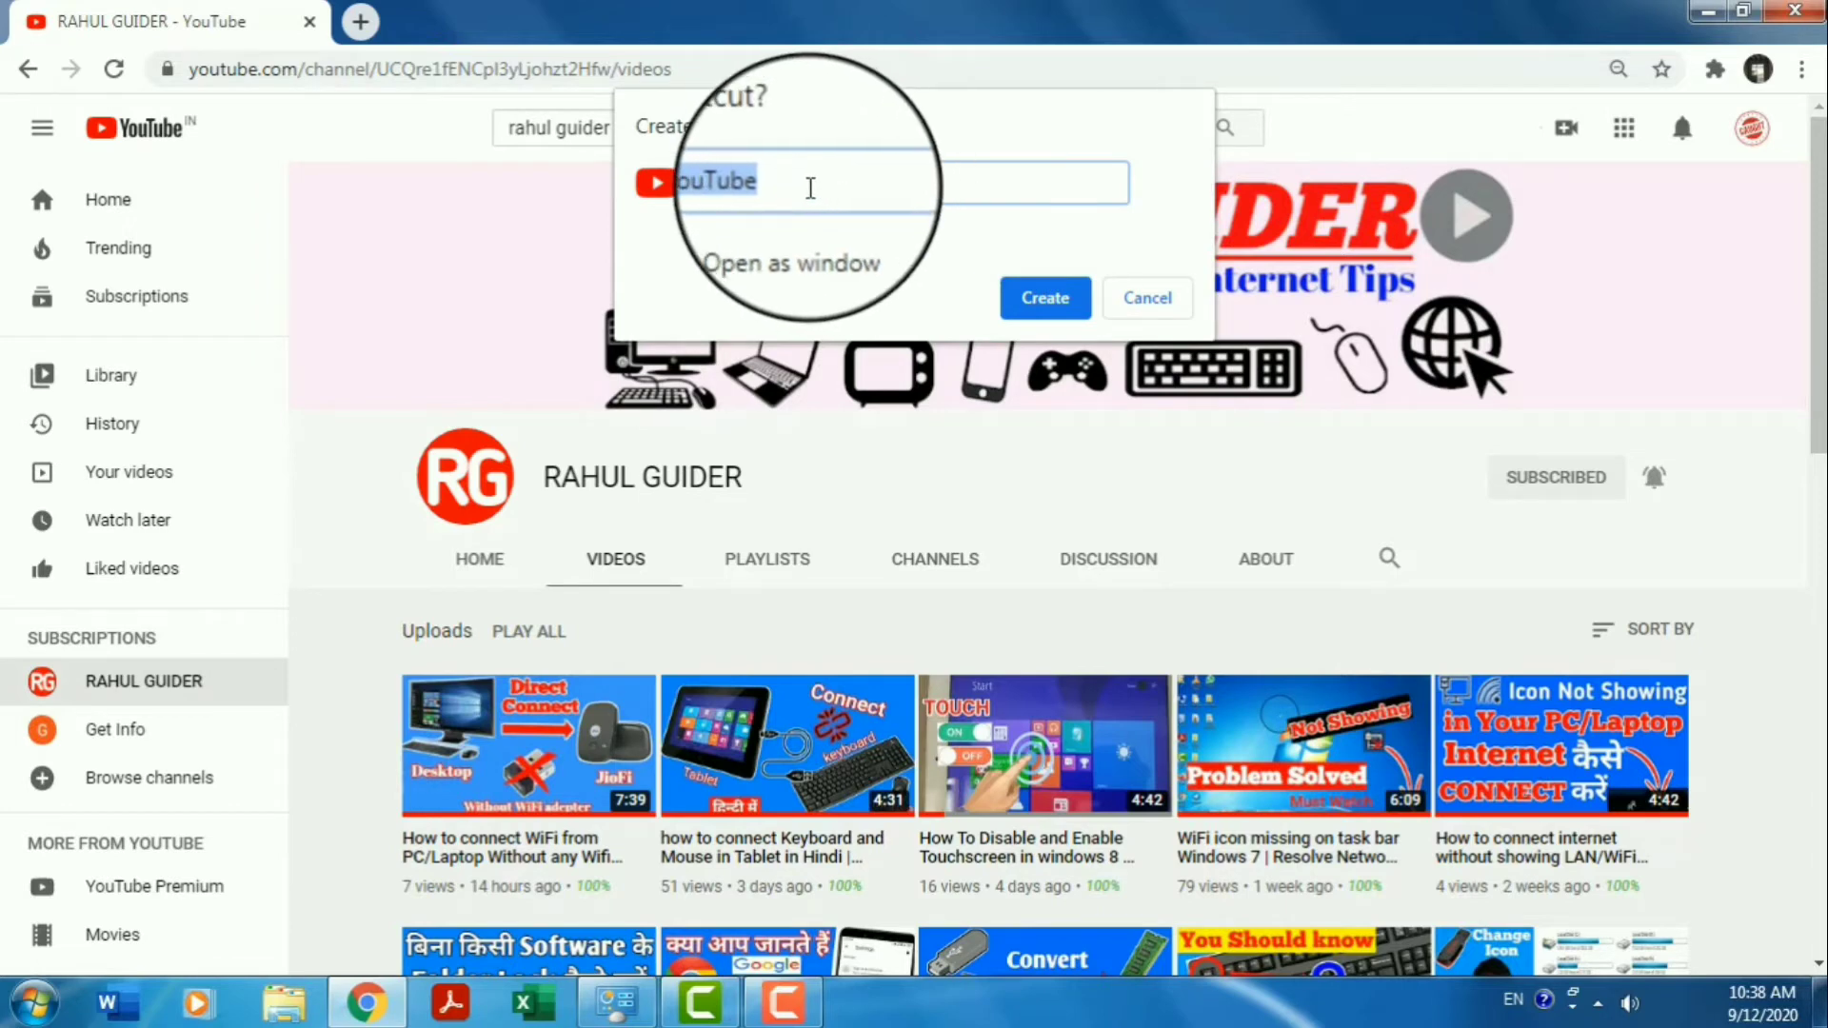
left_click(812, 183)
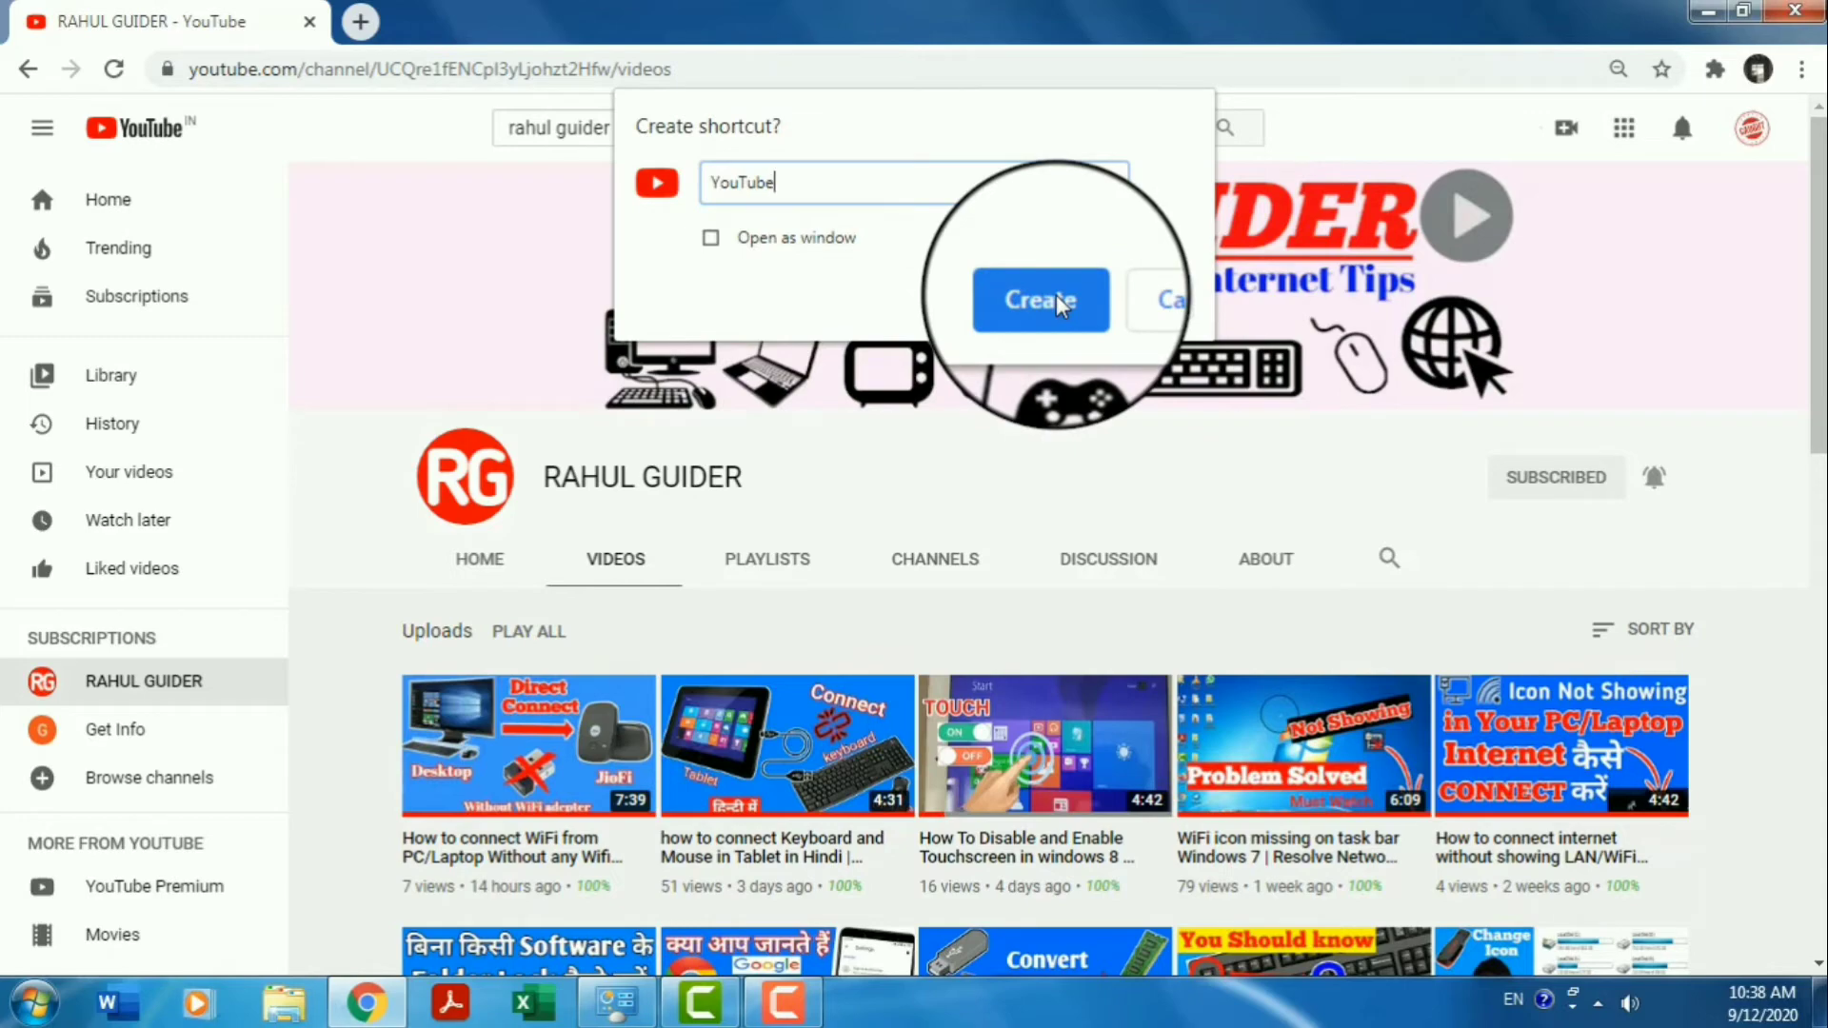
left_click(1060, 303)
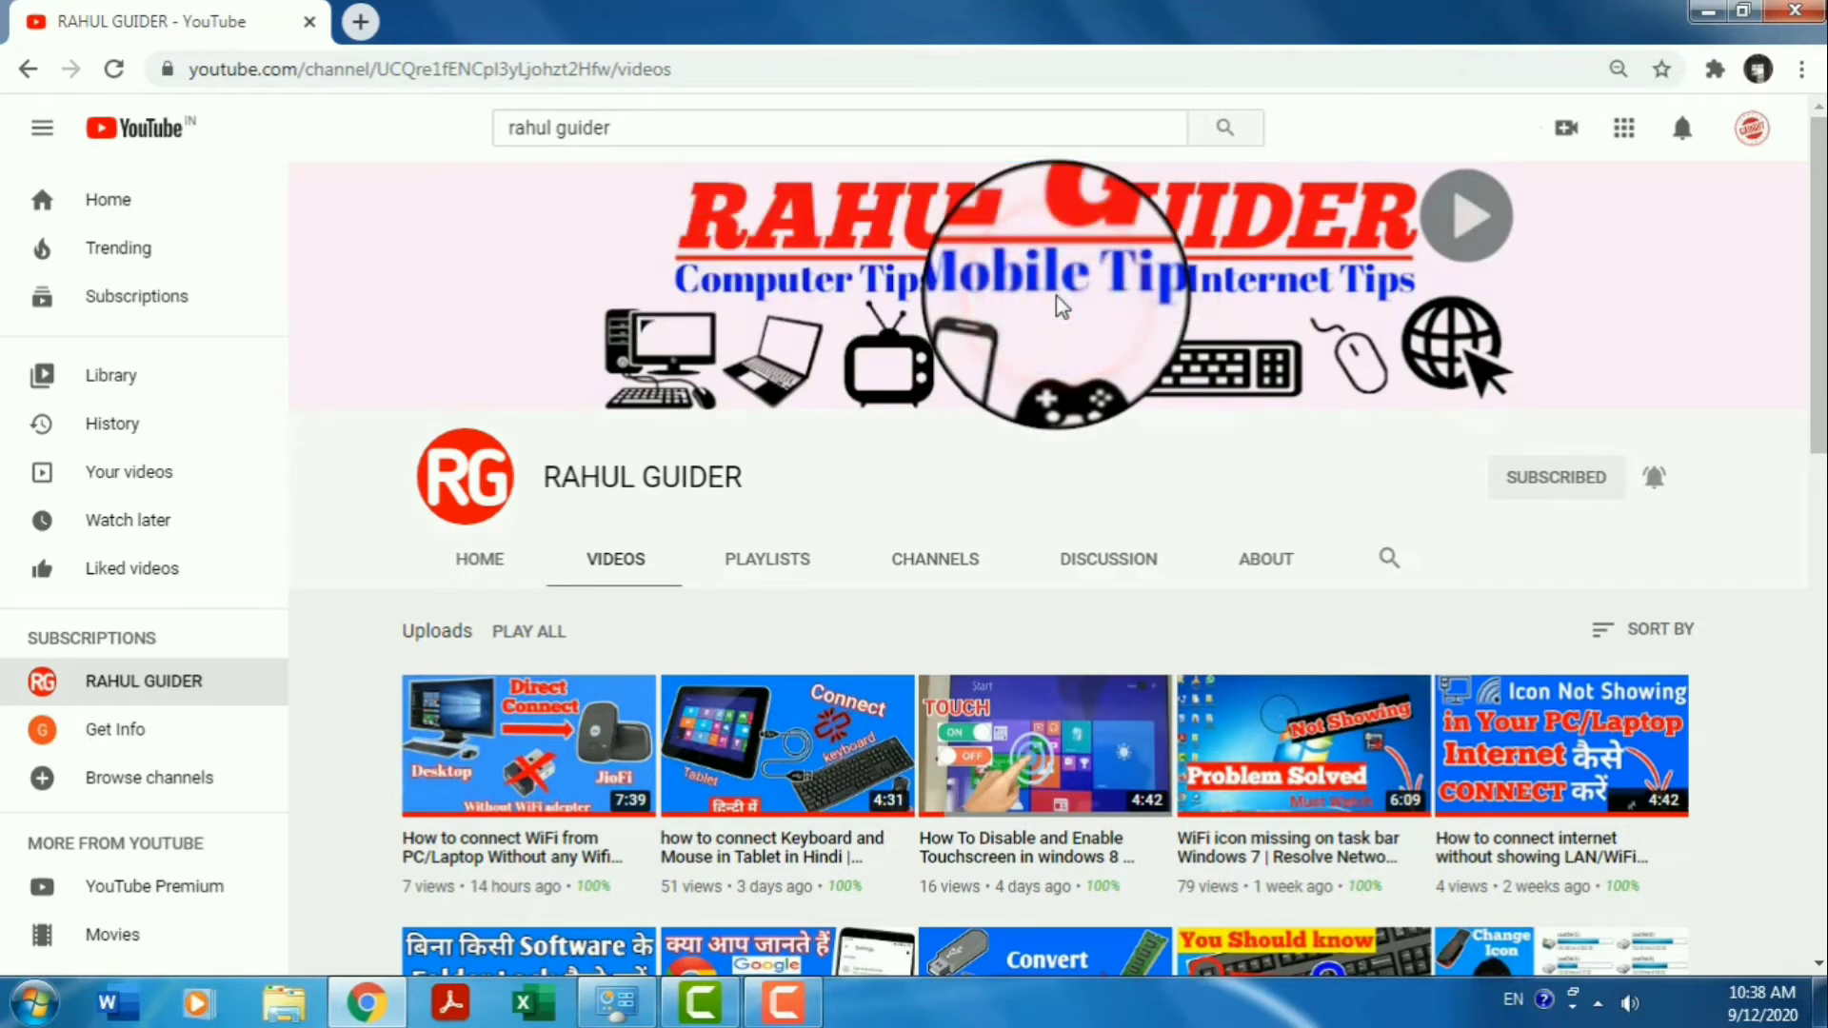
Step: Minimize Chrome, select the new YouTube desktop shortcut and launch it to open YouTube's home page
left_click(1707, 11)
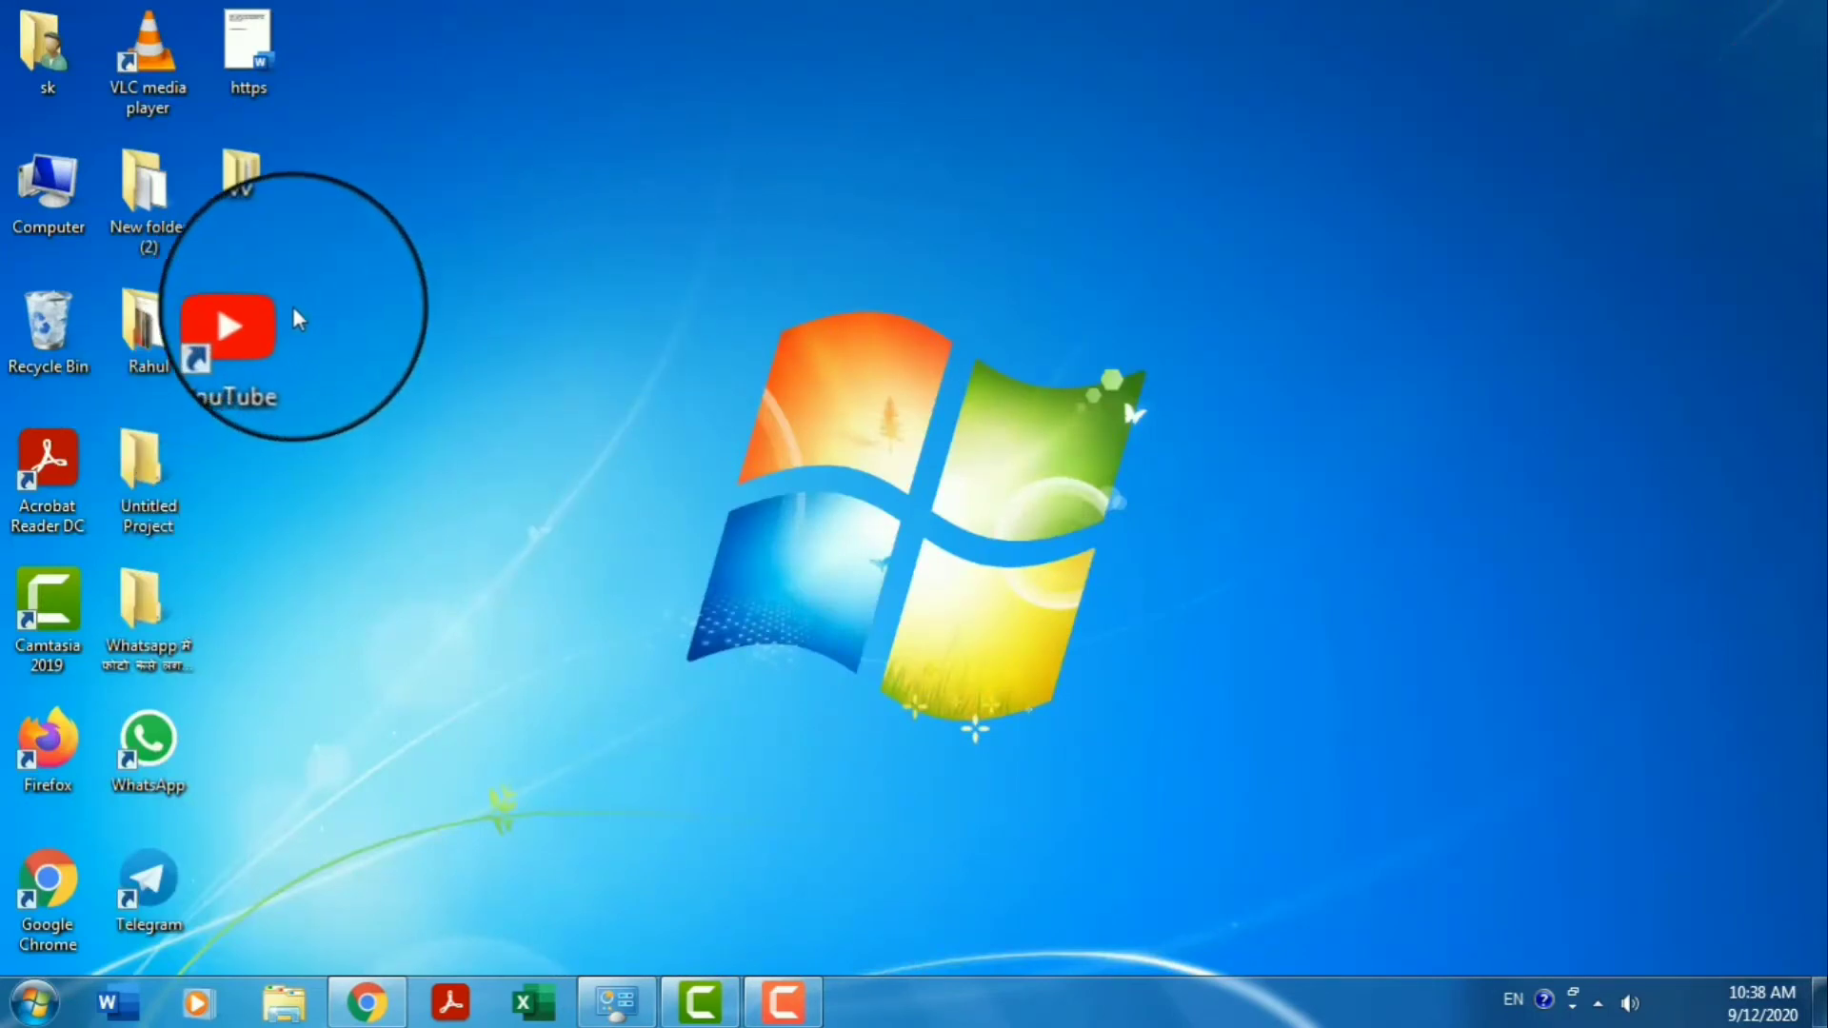
left_click_drag(327, 266, 209, 437)
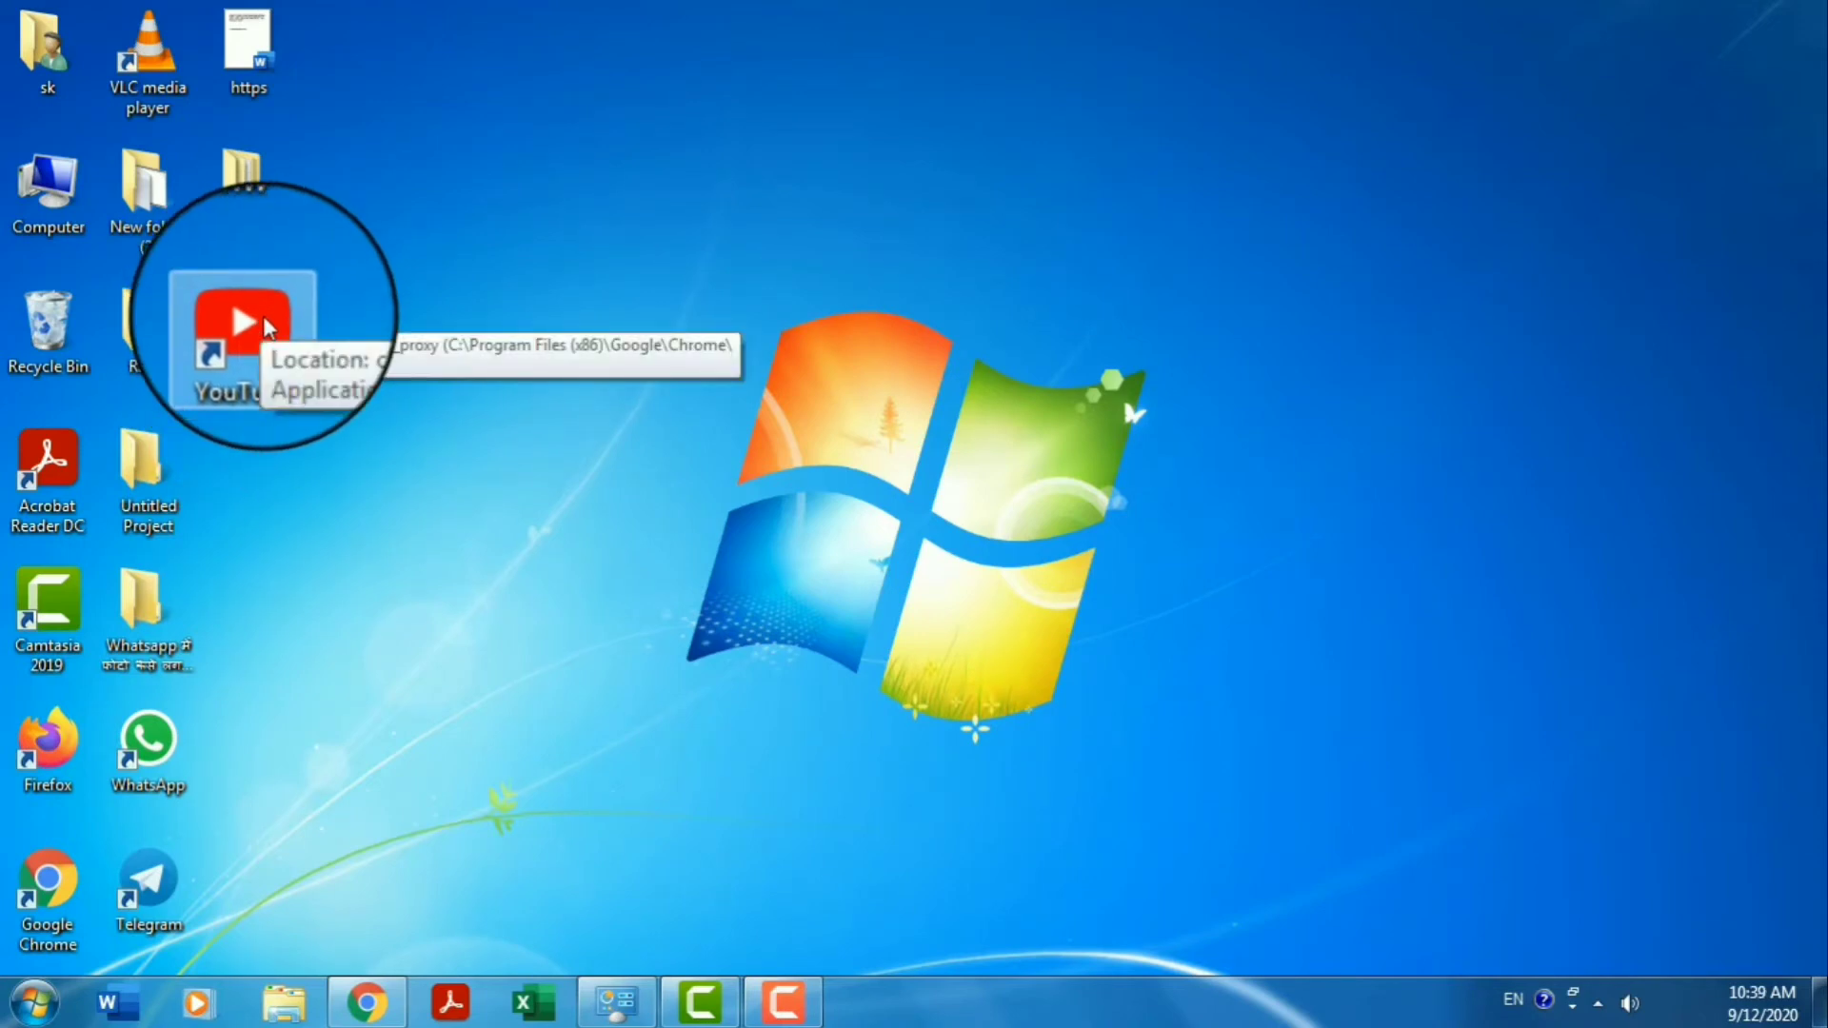
left_click(323, 480)
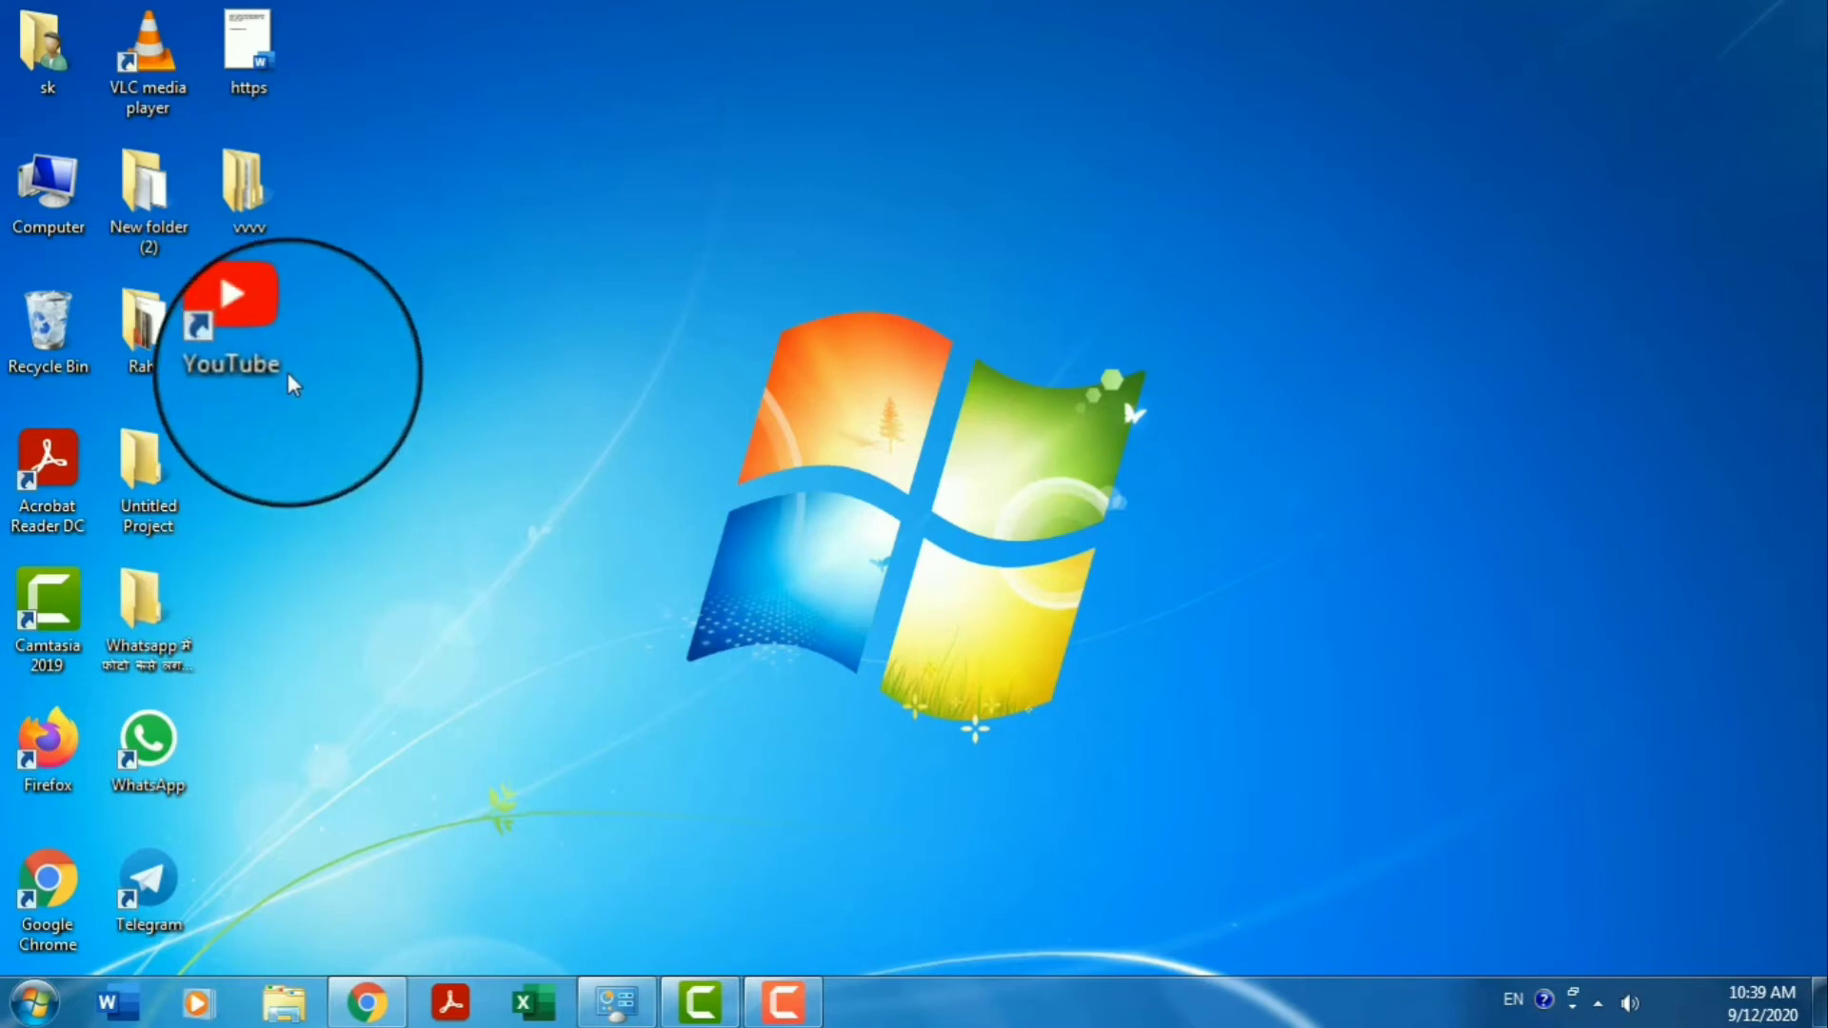
left_click(265, 333)
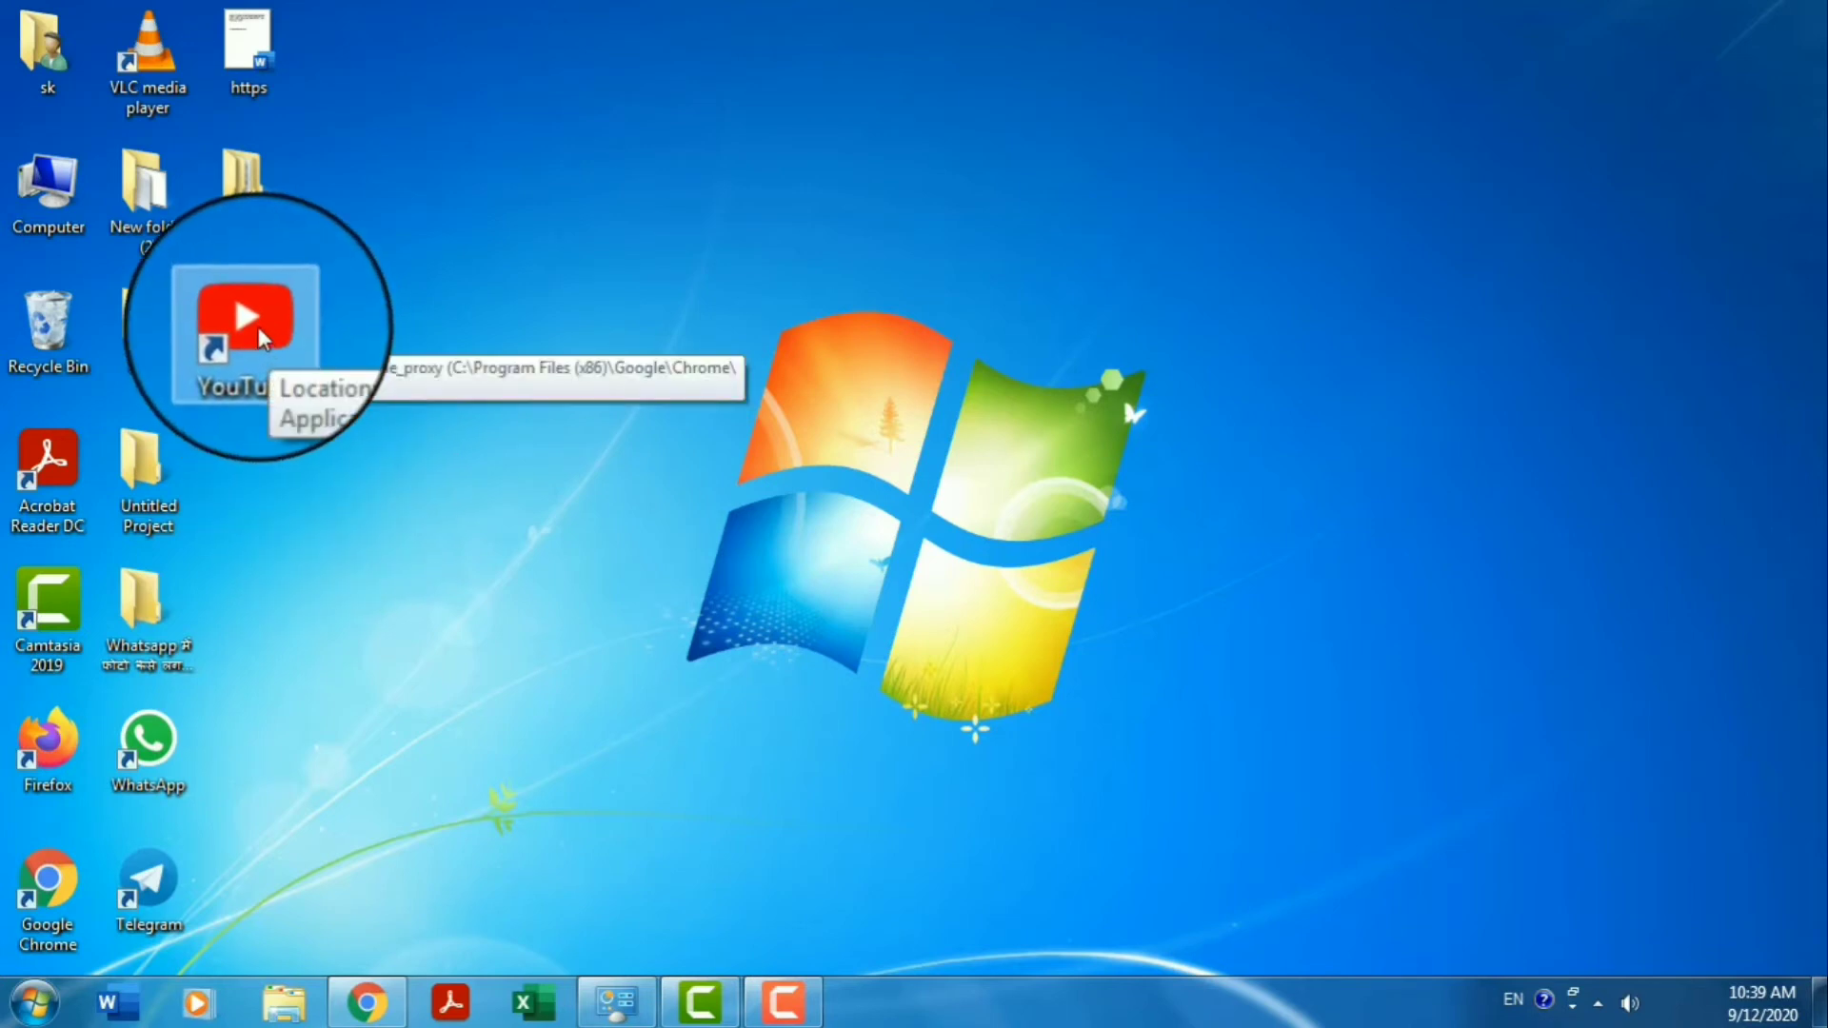
right_click(259, 327)
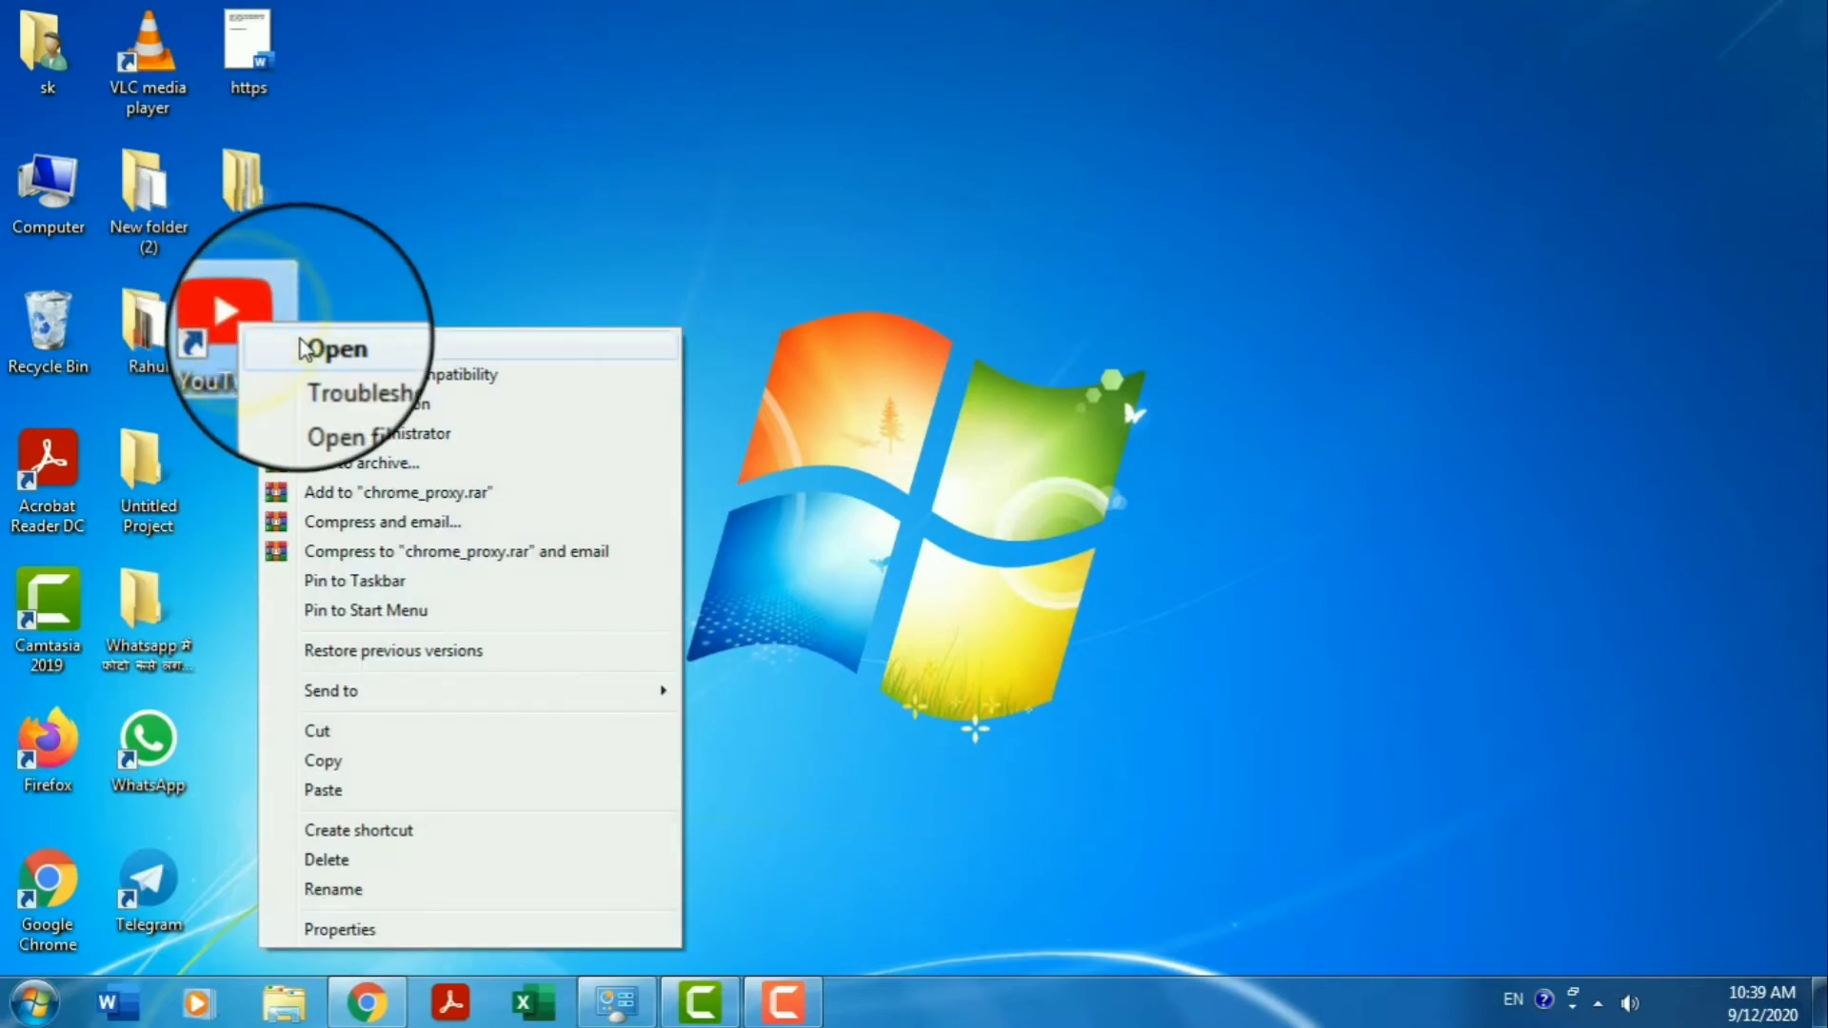
double_click(237, 317)
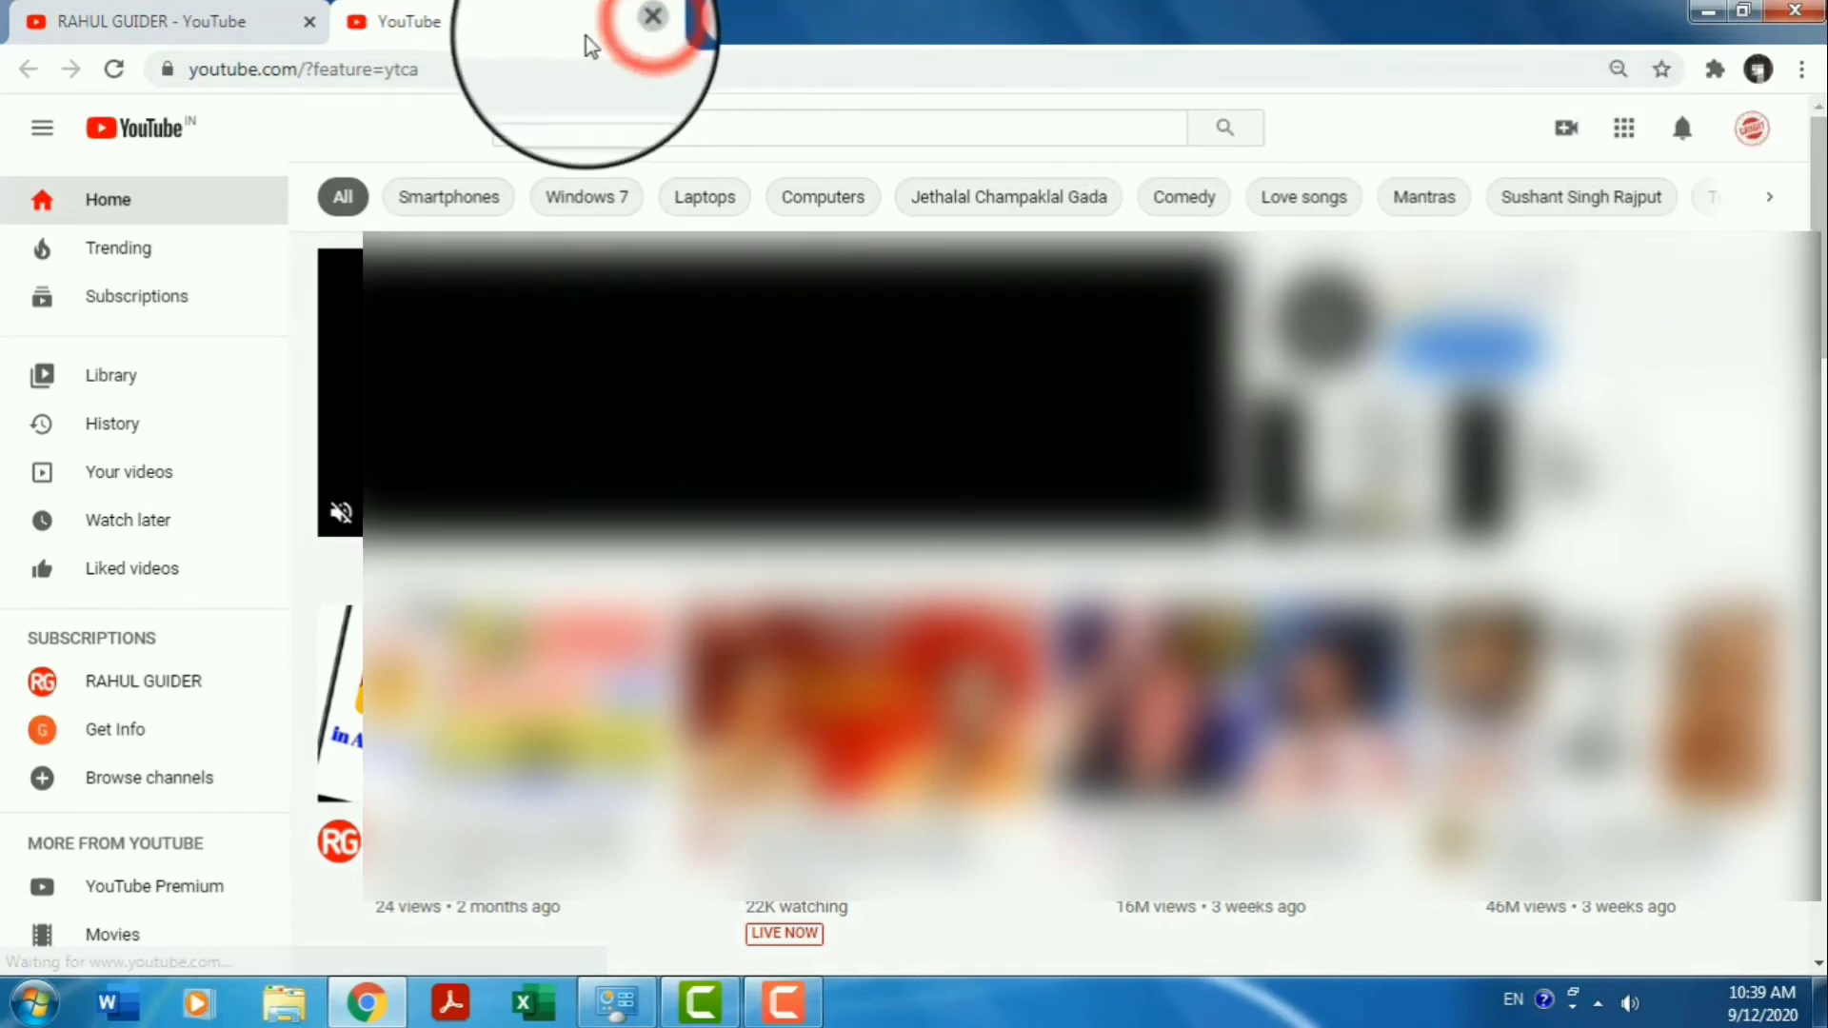
Step: Close the extra YouTube tab and open the google.com homepage in a new tab
left_click(630, 21)
left_click(367, 21)
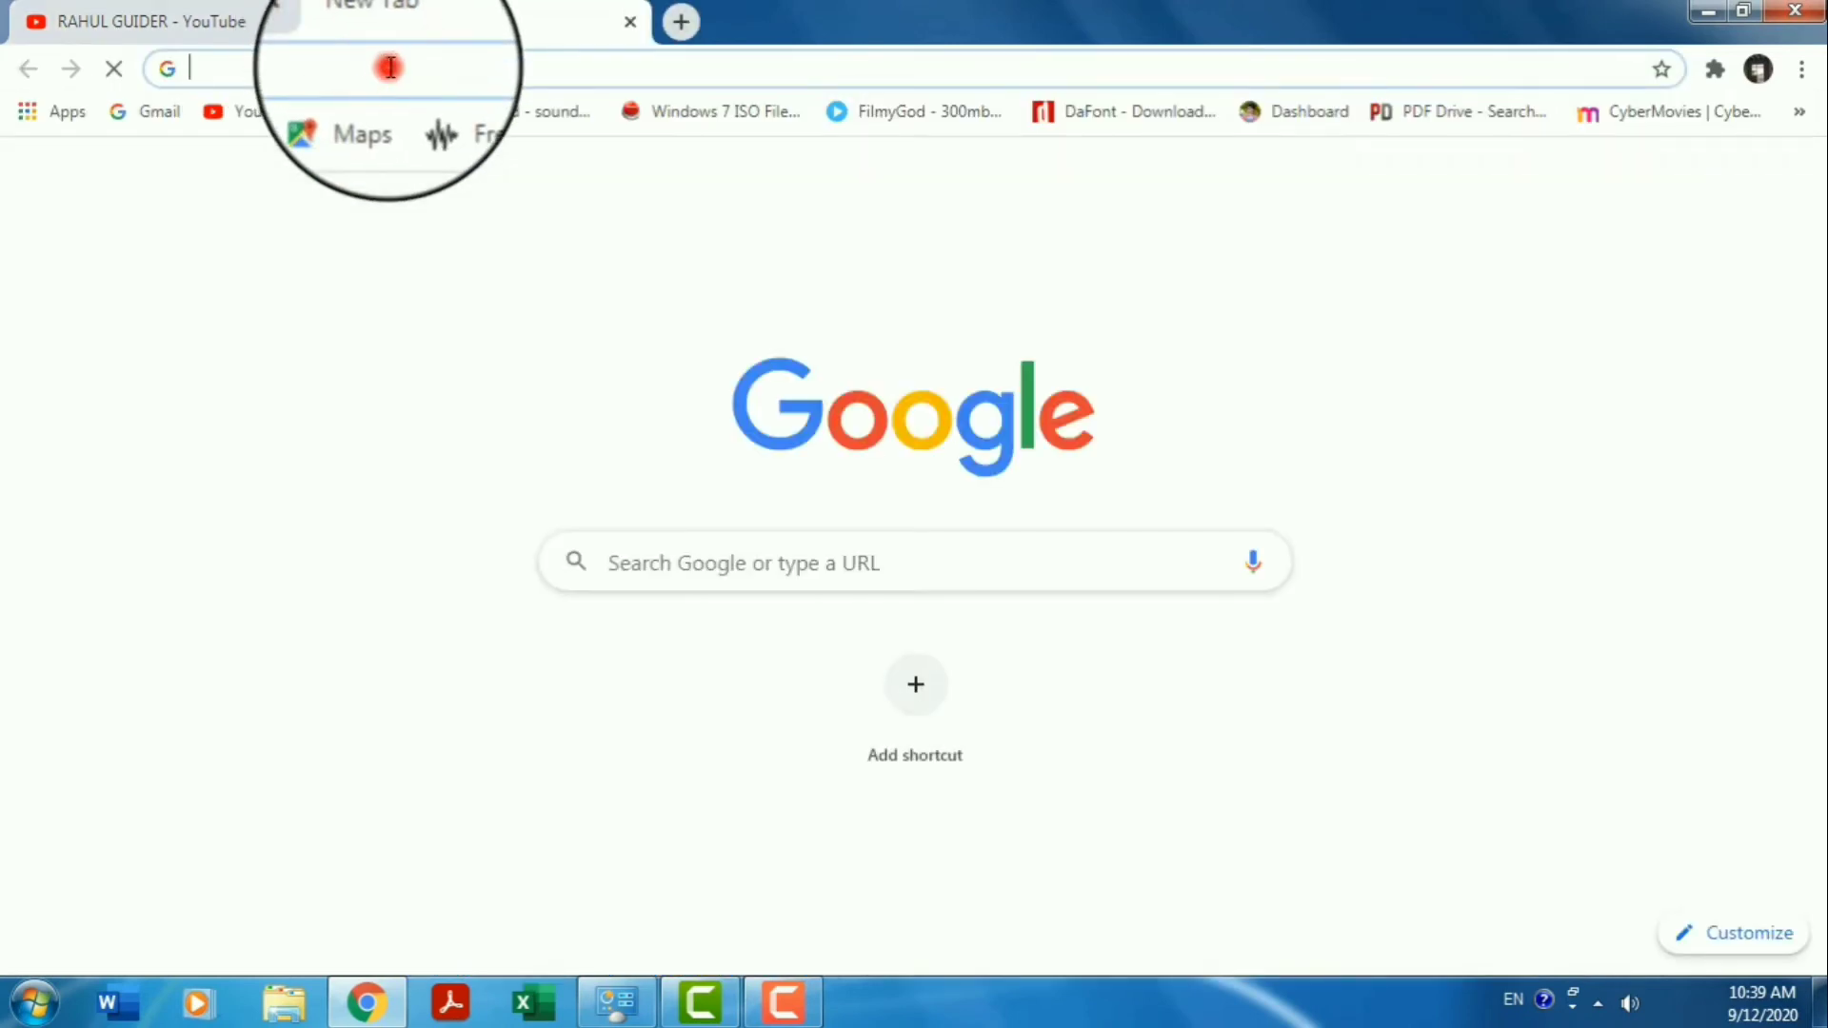
left_click(390, 67)
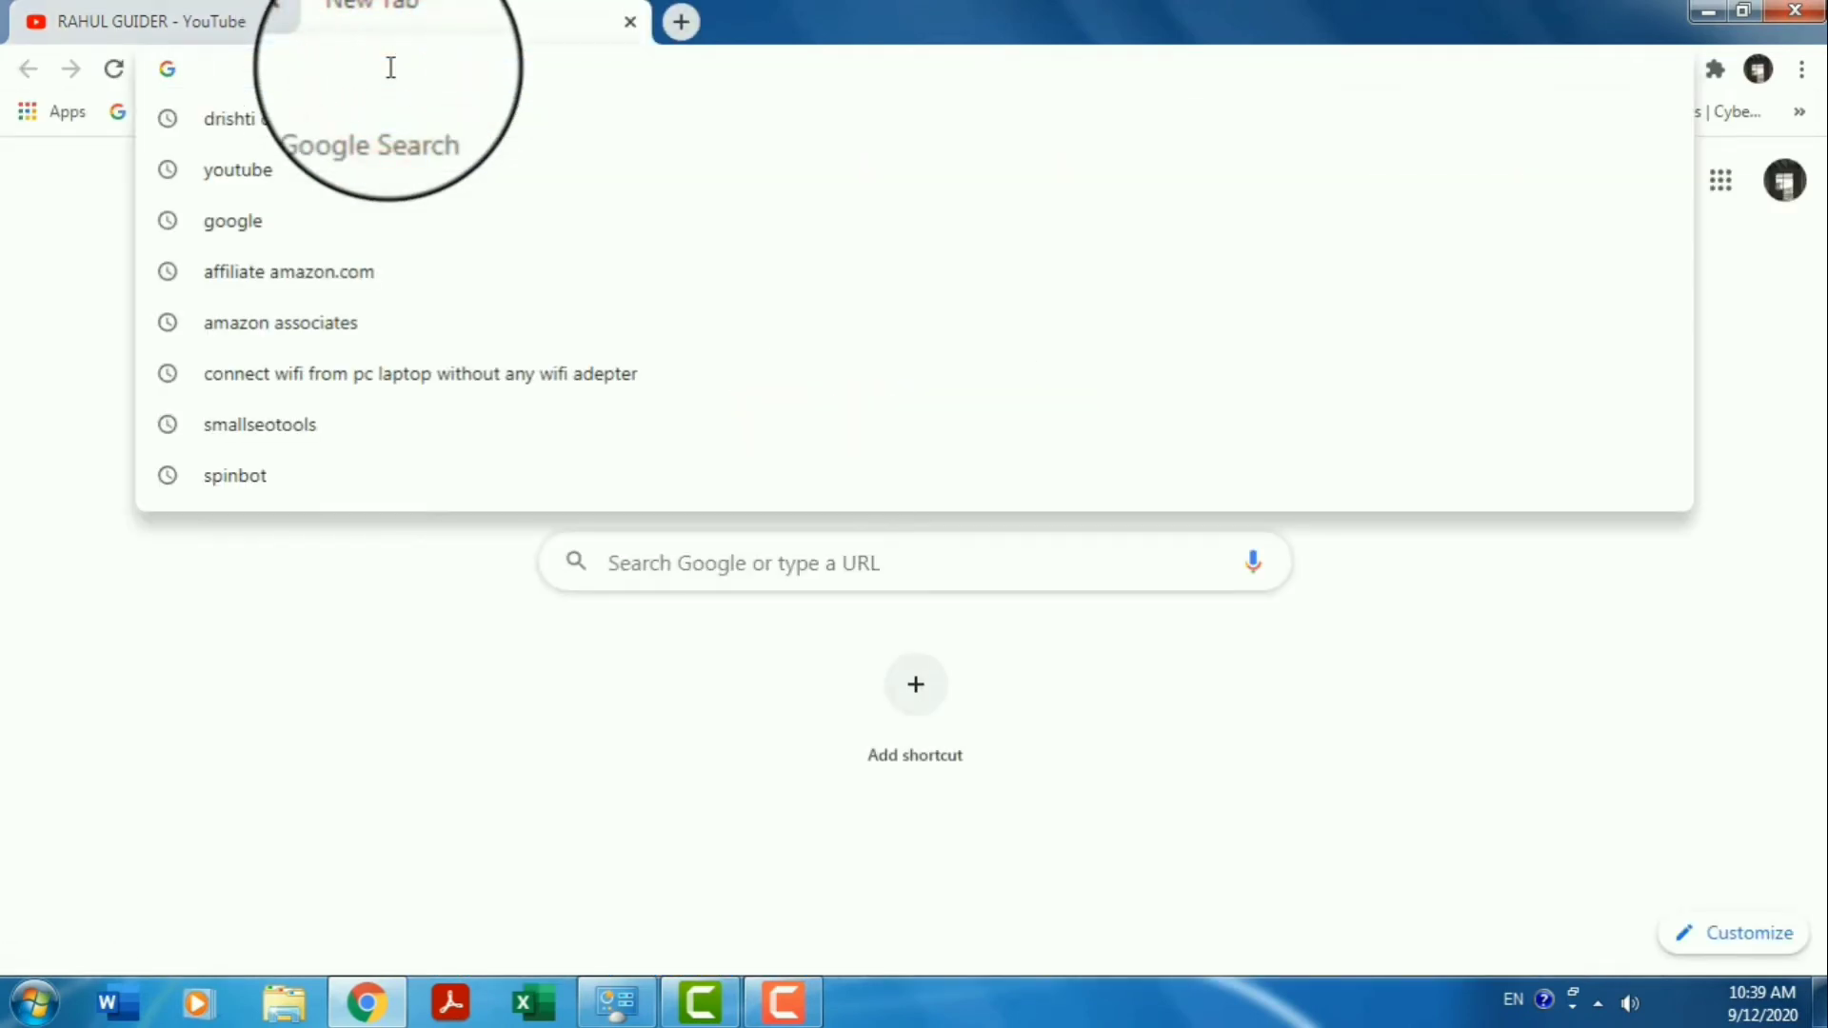
type("google")
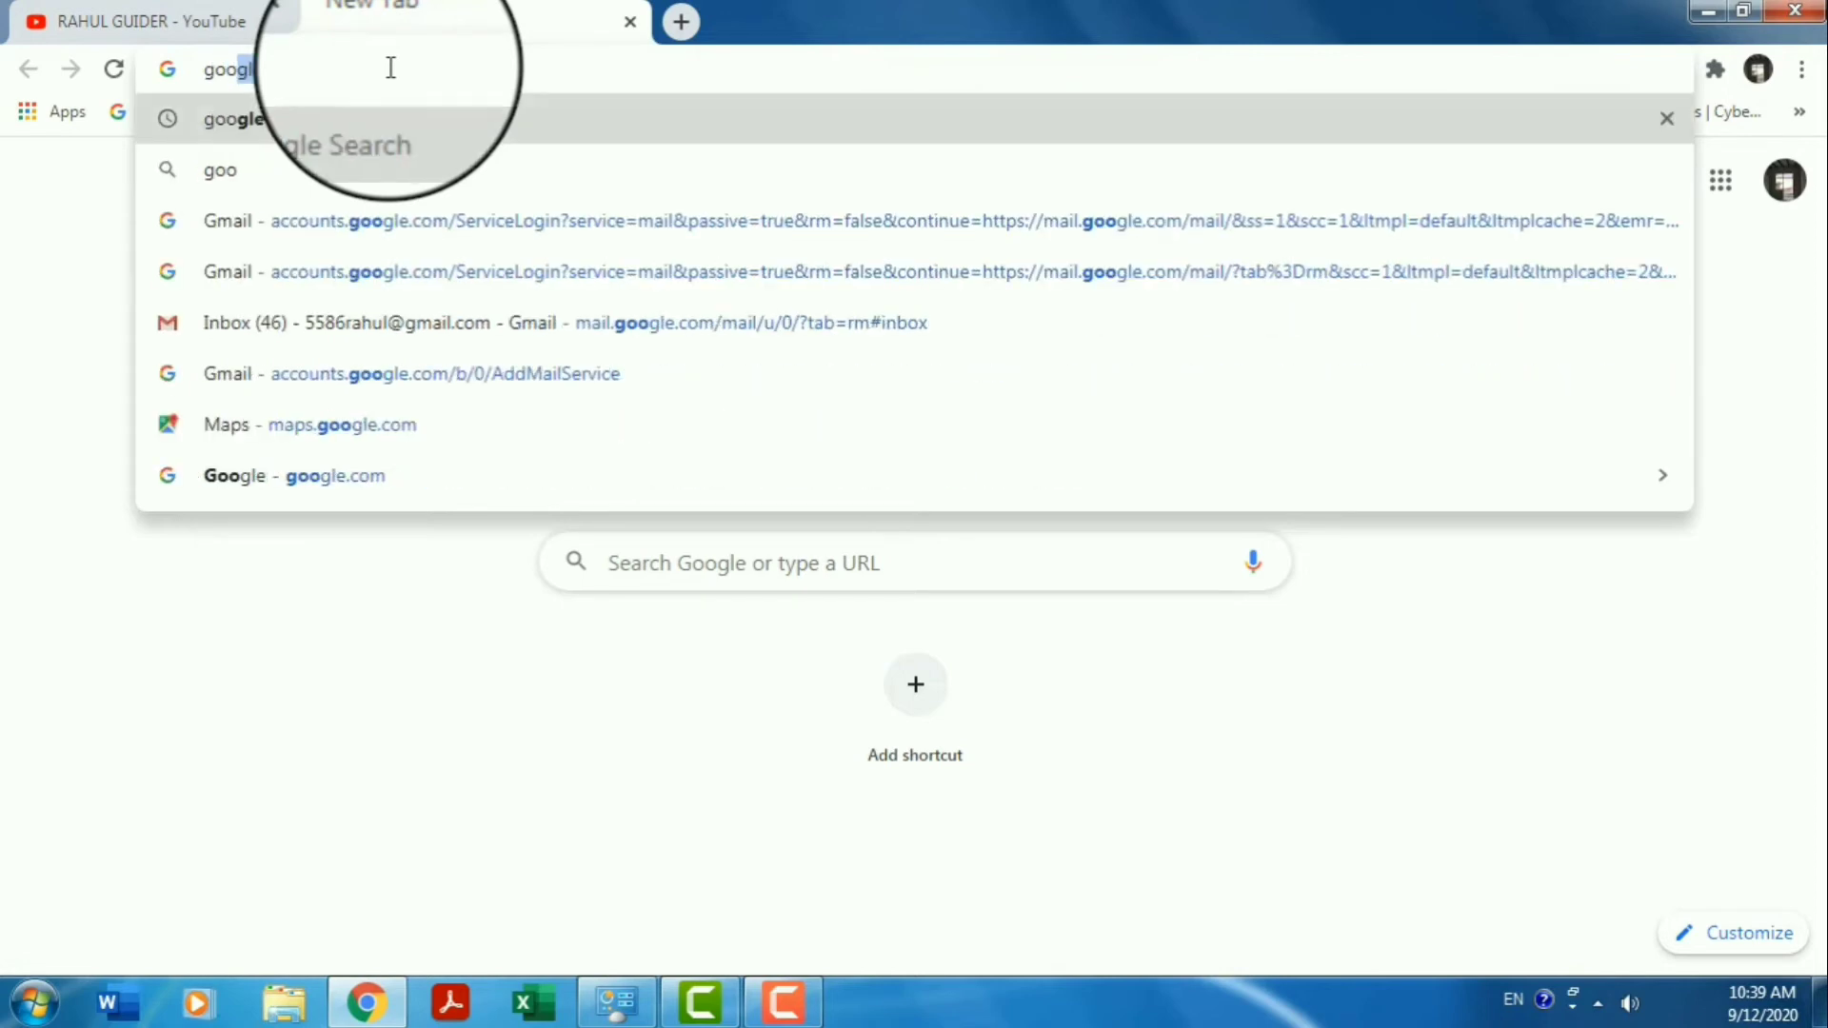
left_click(282, 121)
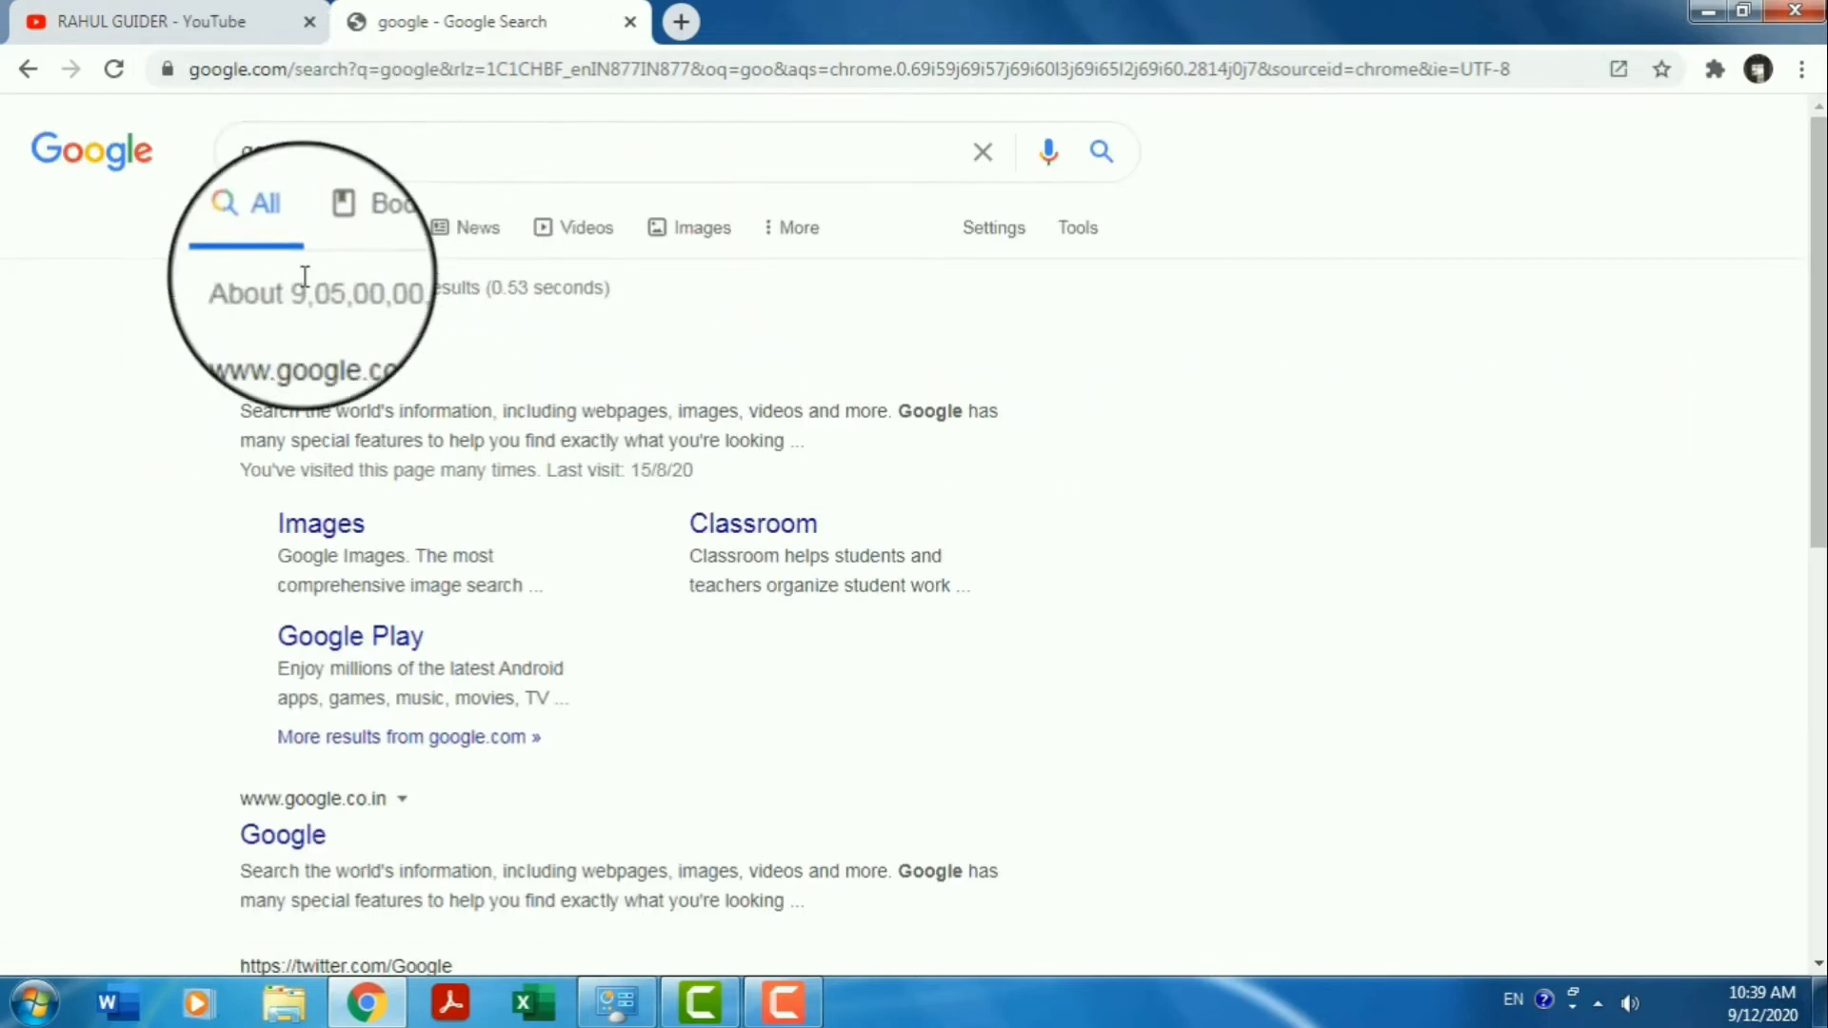
left_click(305, 386)
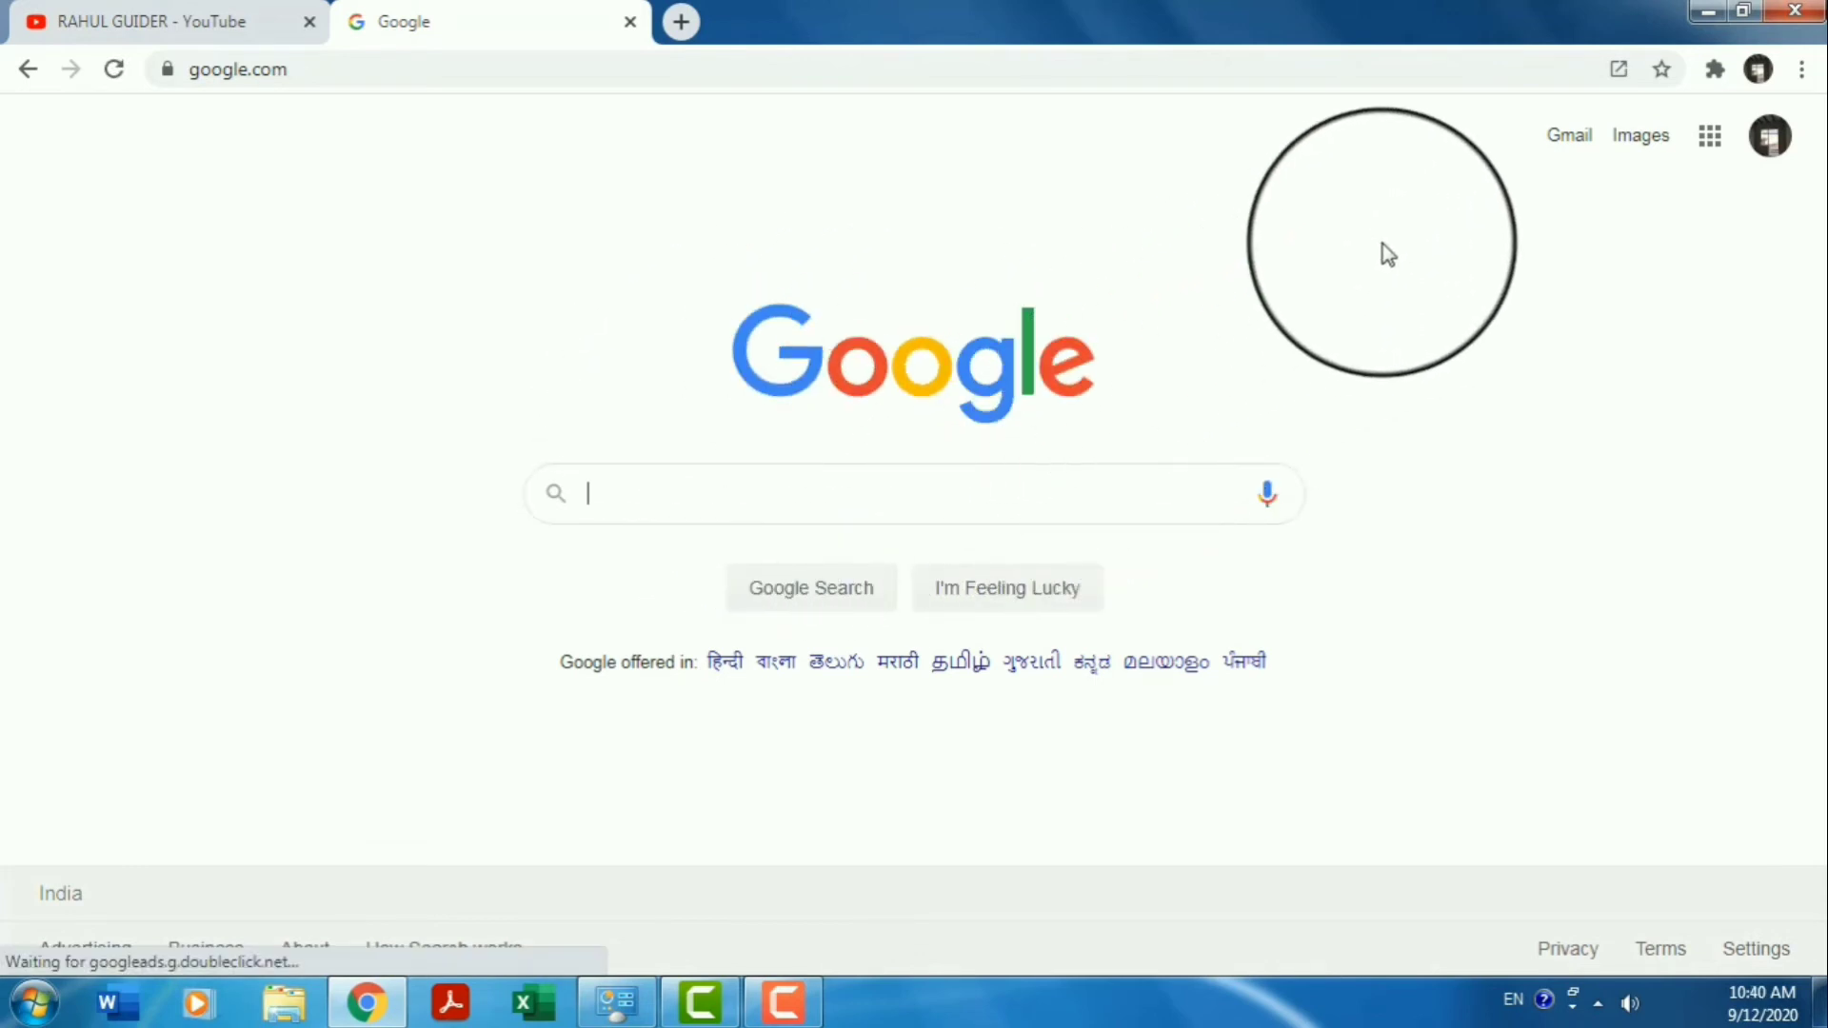
Step: Create a desktop shortcut for the Google page via More tools > Create shortcut, then minimize Chrome
left_click(1801, 71)
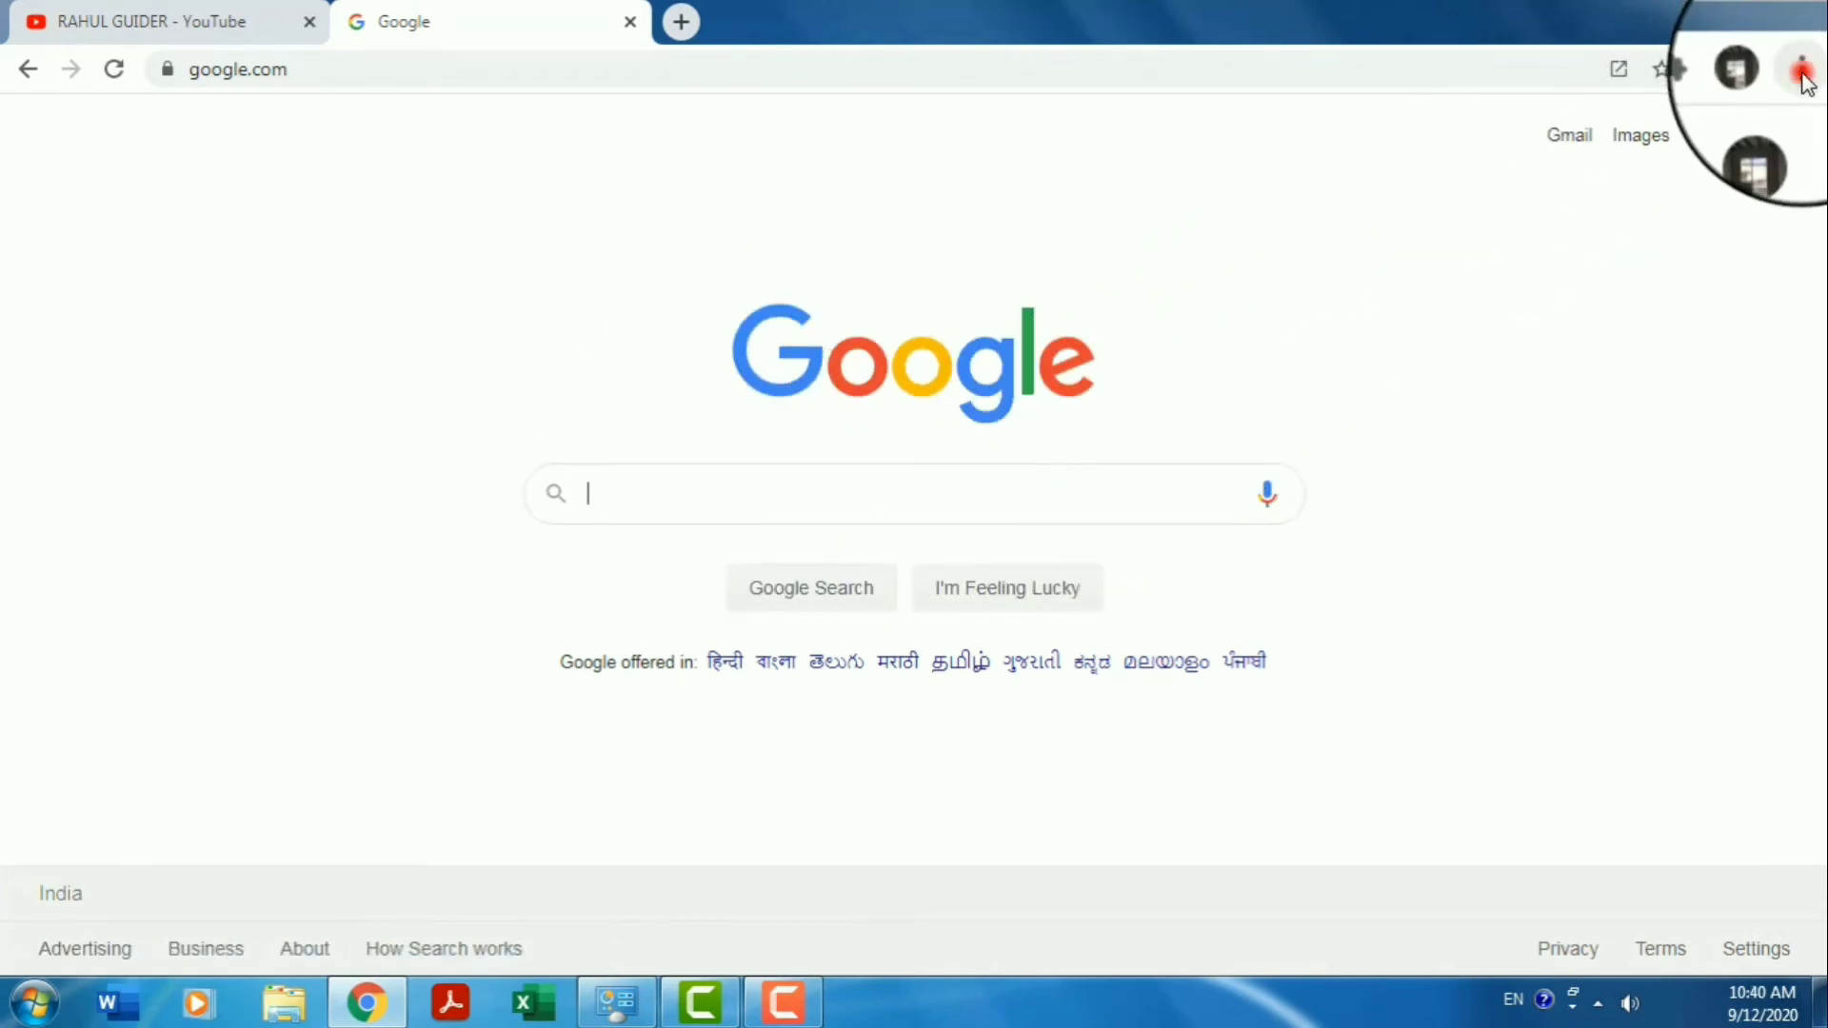
mouse_move(1571, 480)
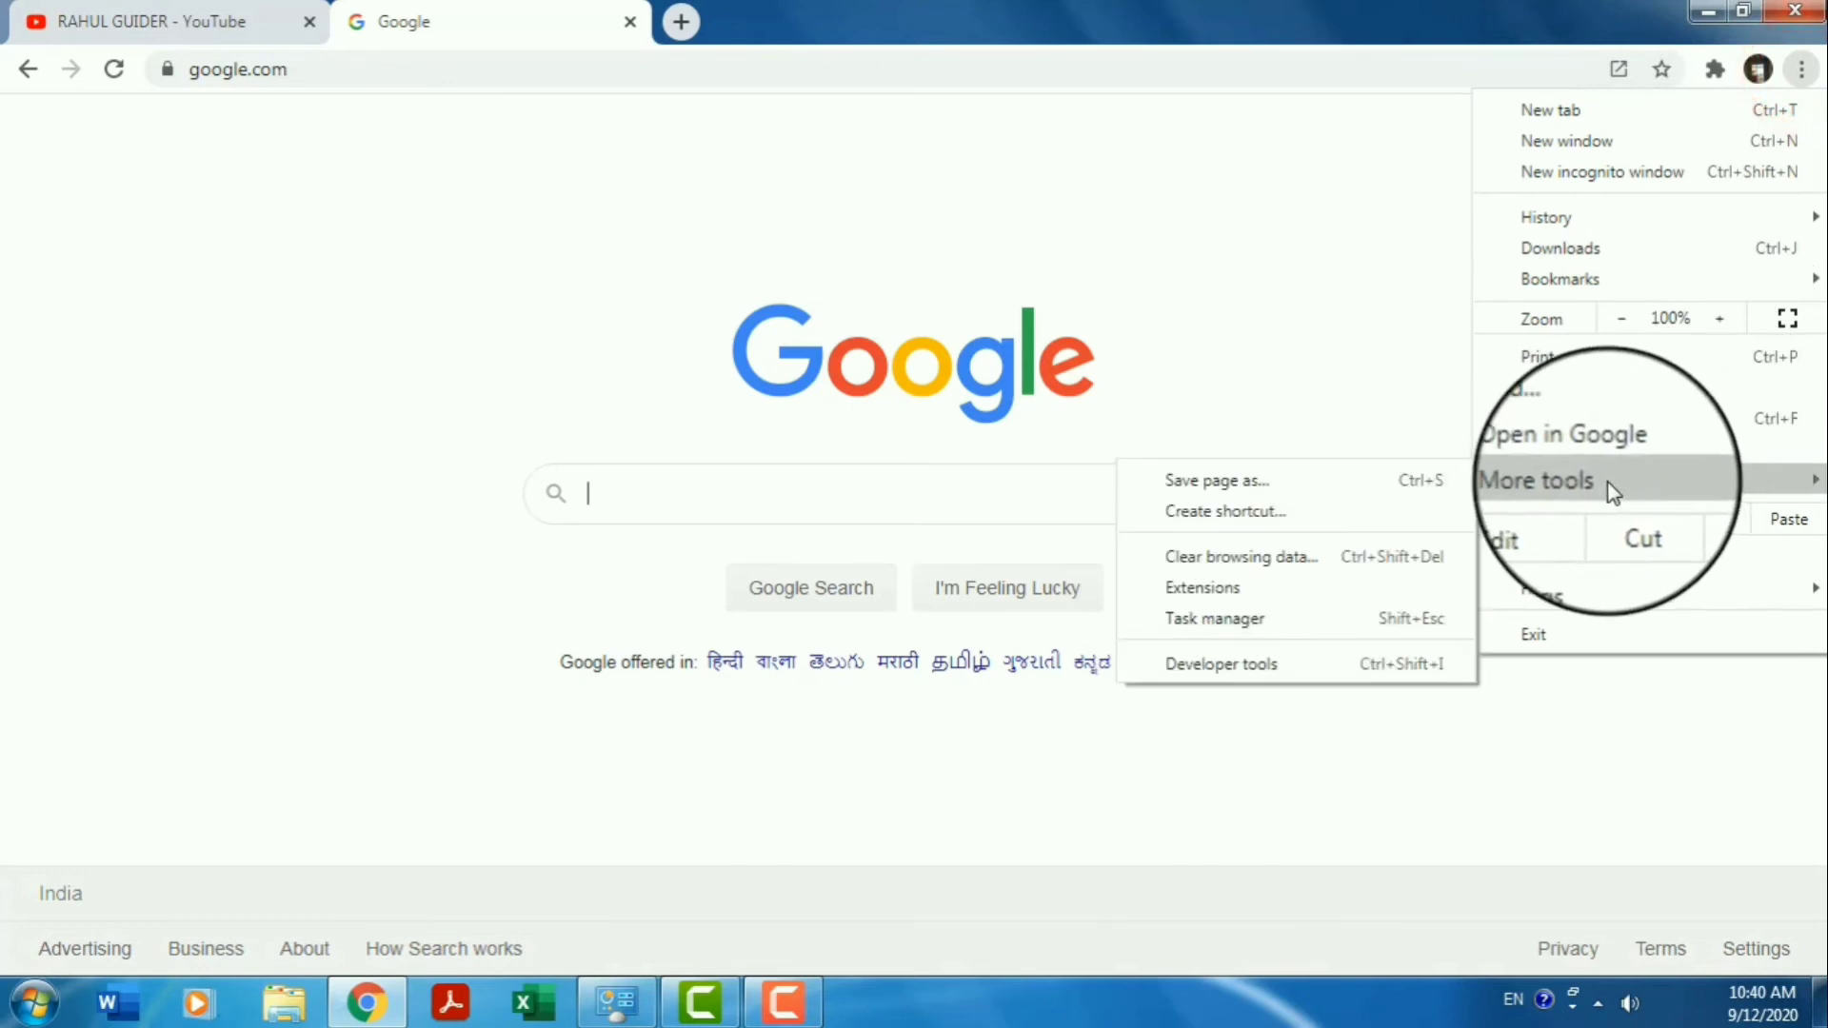
left_click(1274, 514)
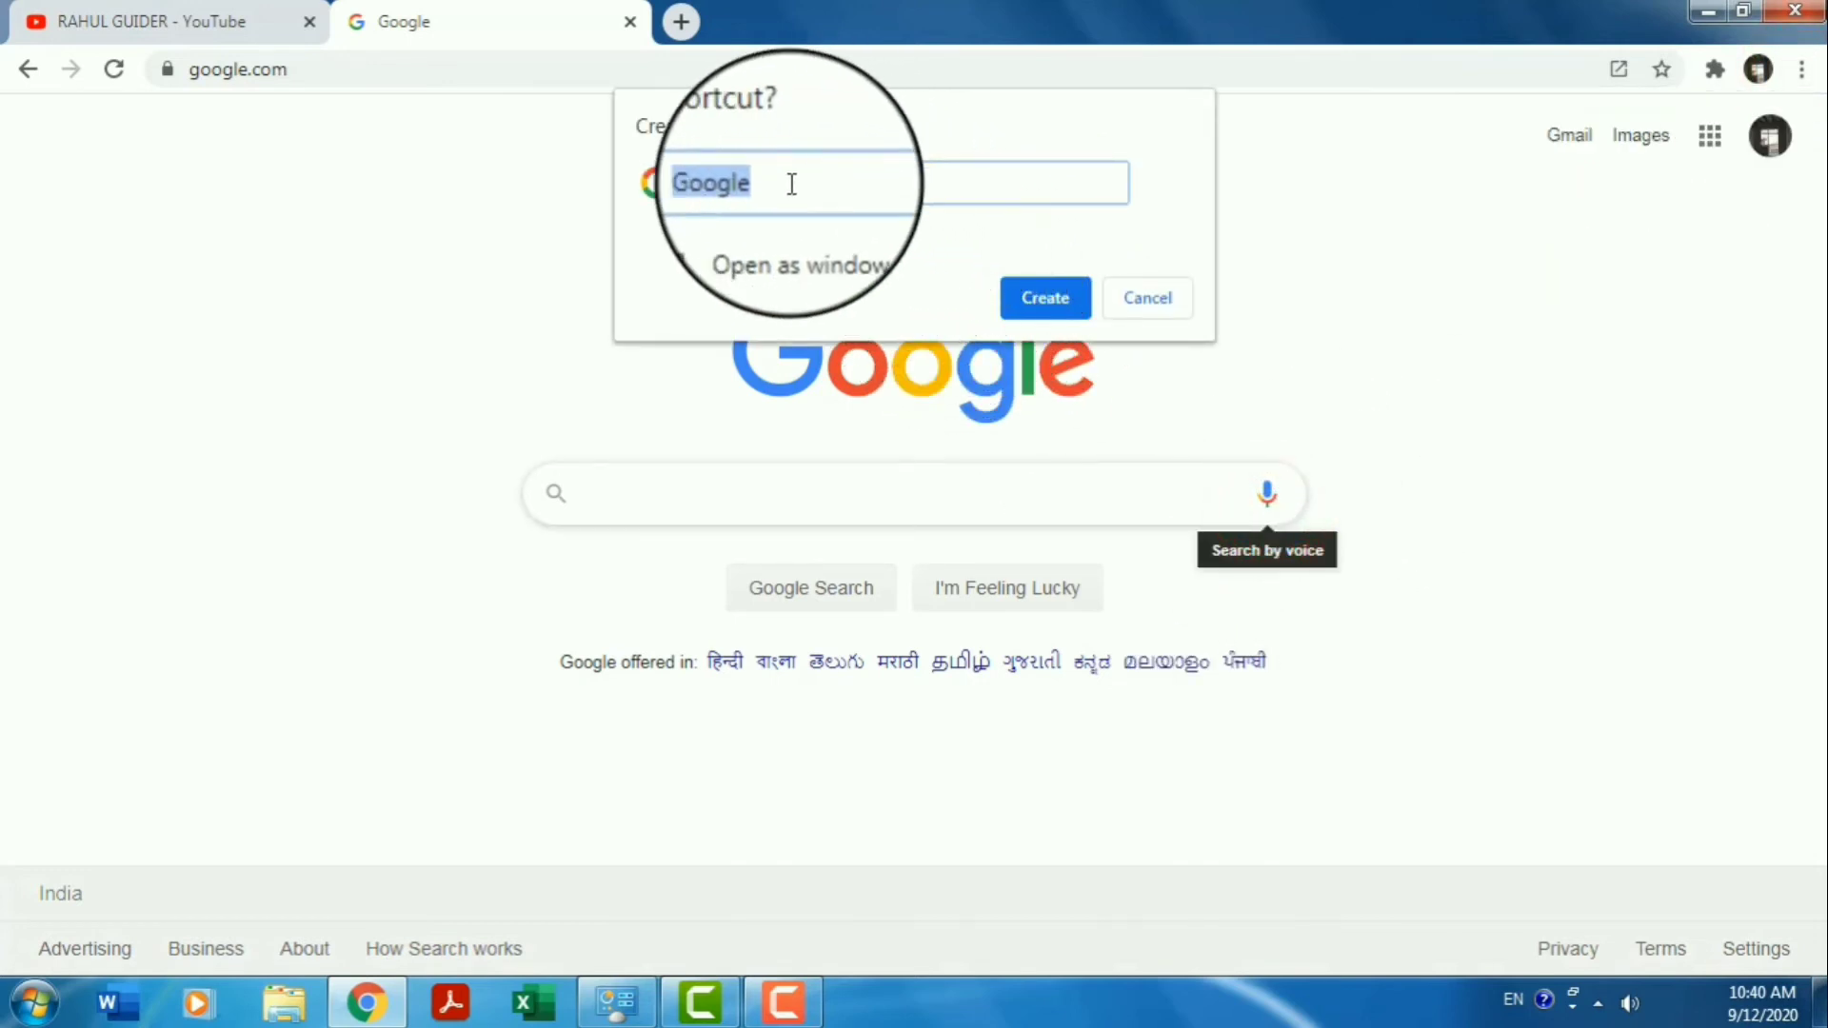
left_click(1059, 301)
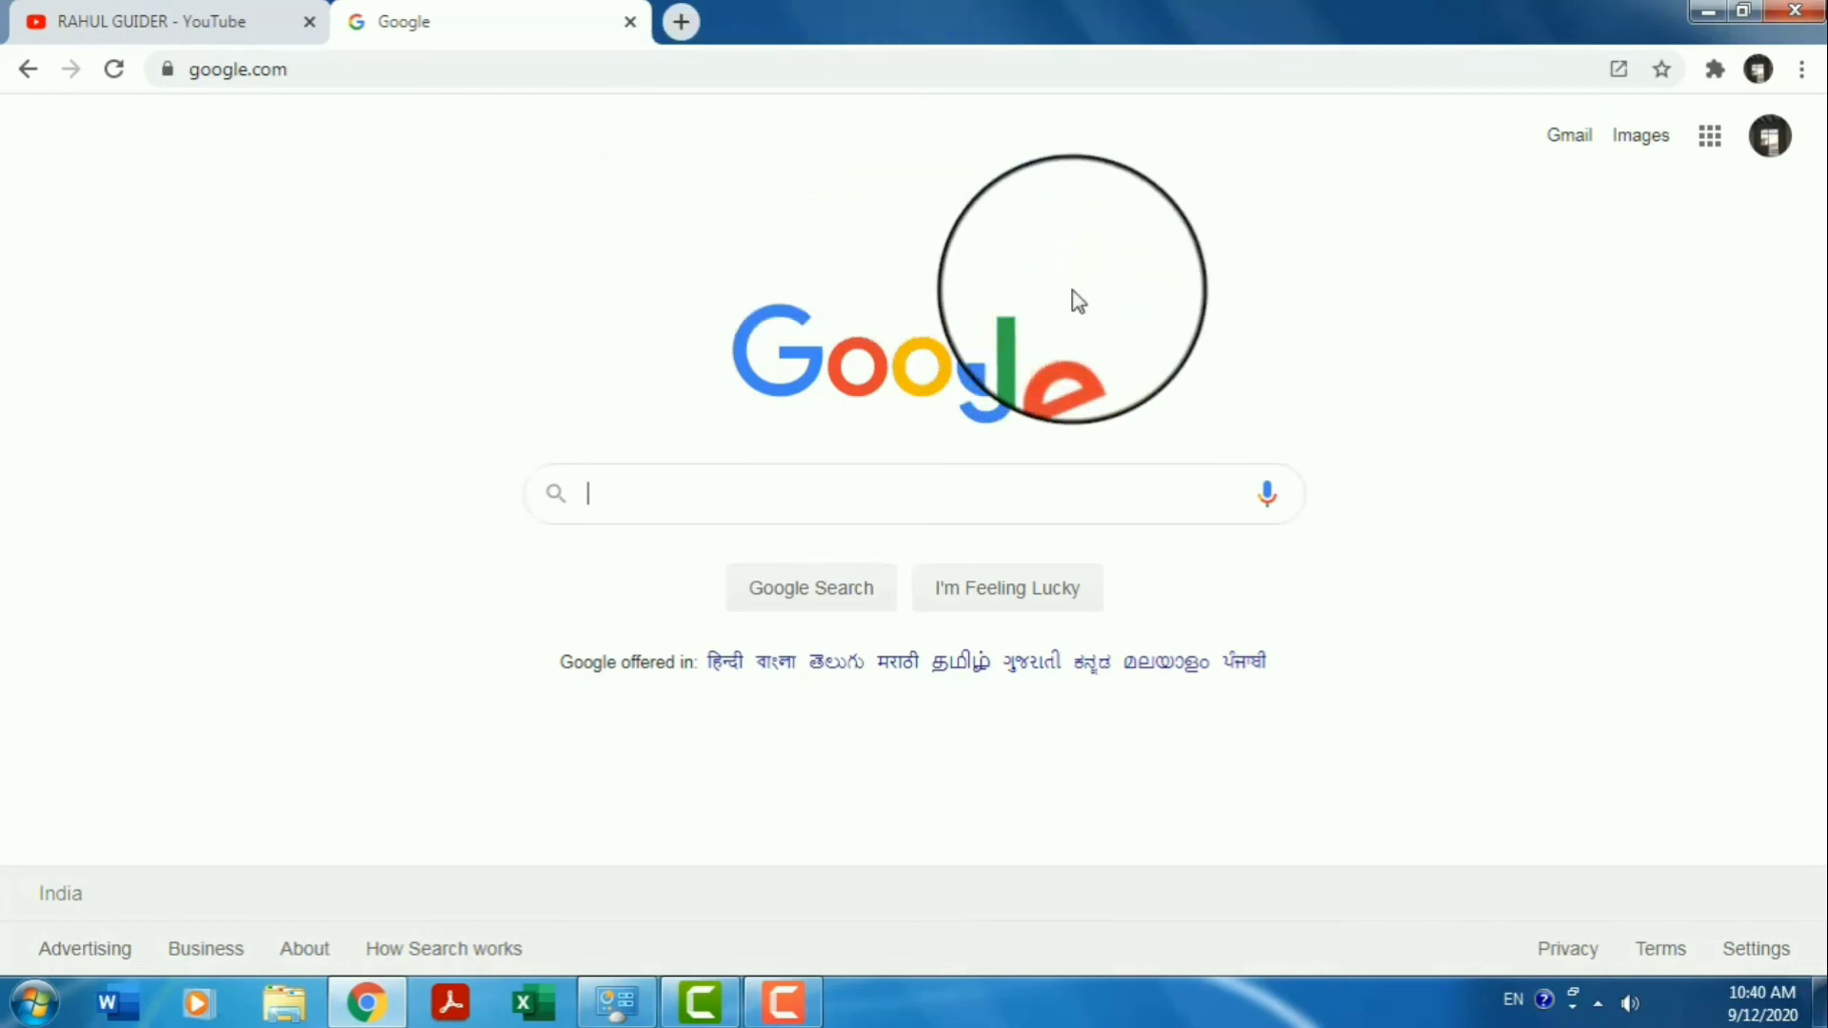
left_click(1712, 13)
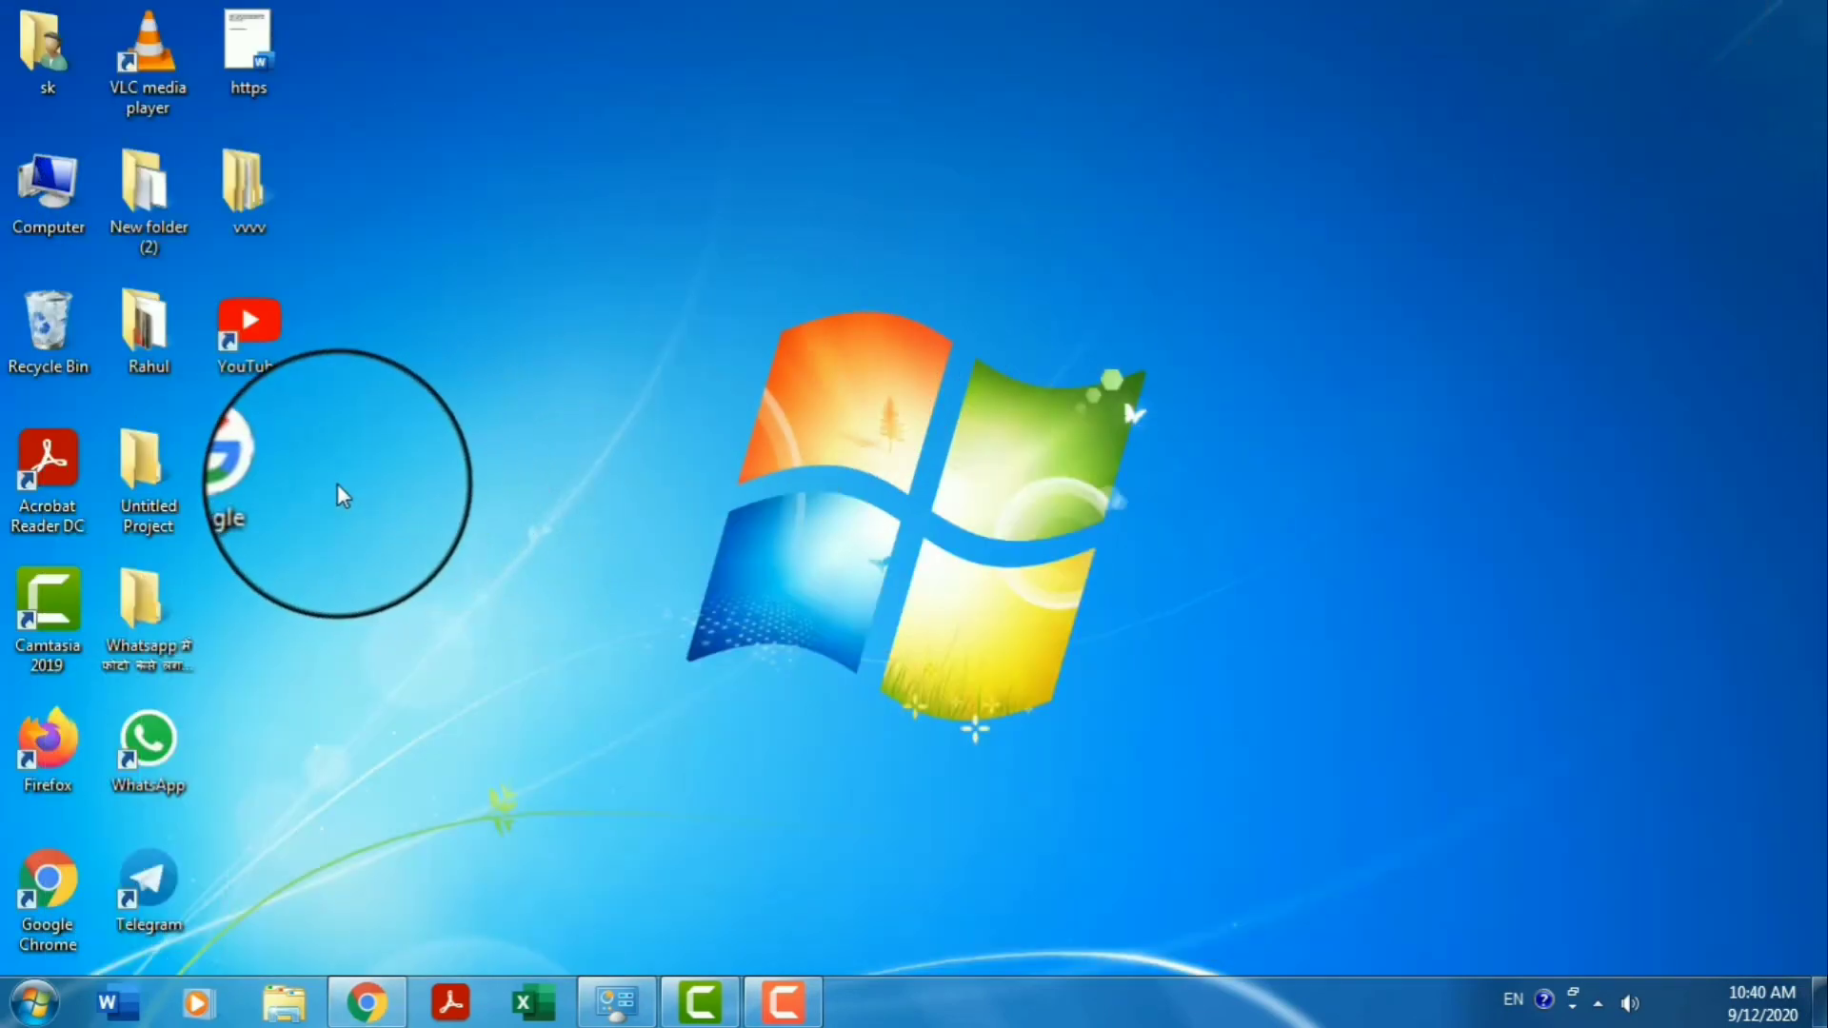
Step: Select the Google desktop shortcut and launch it
left_click_drag(183, 407, 317, 531)
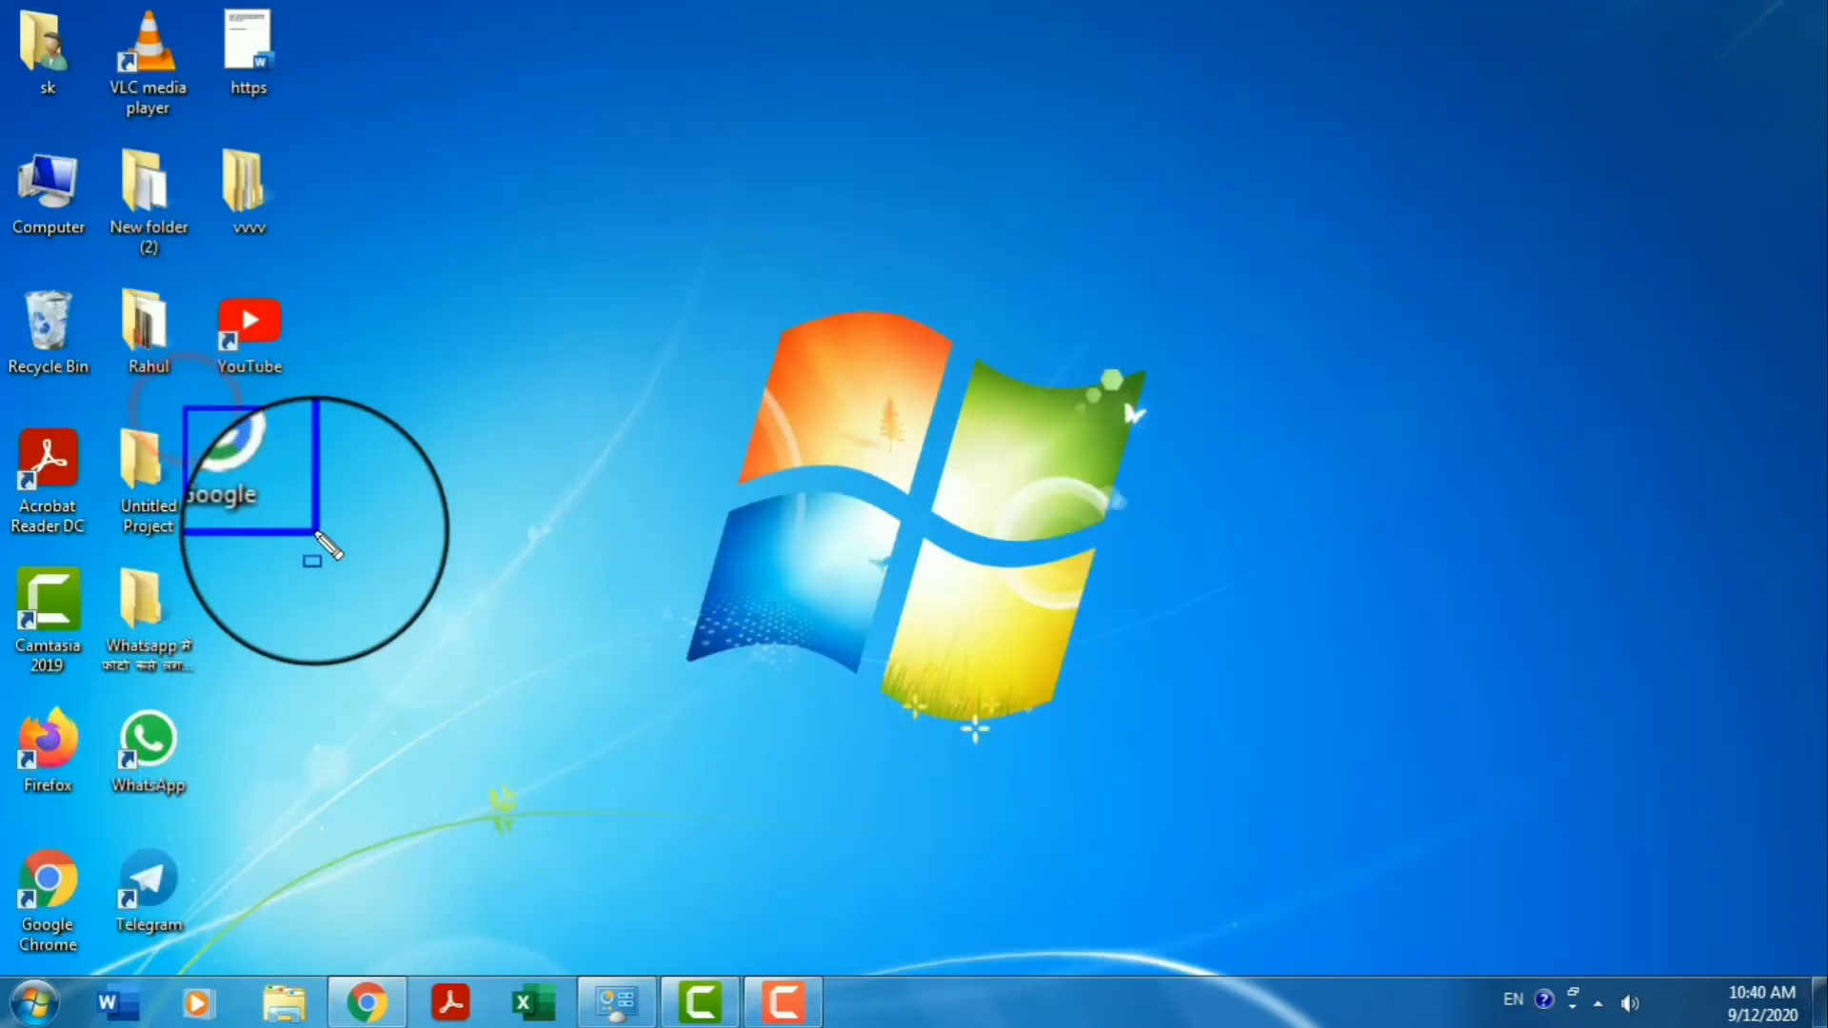
left_click(255, 490)
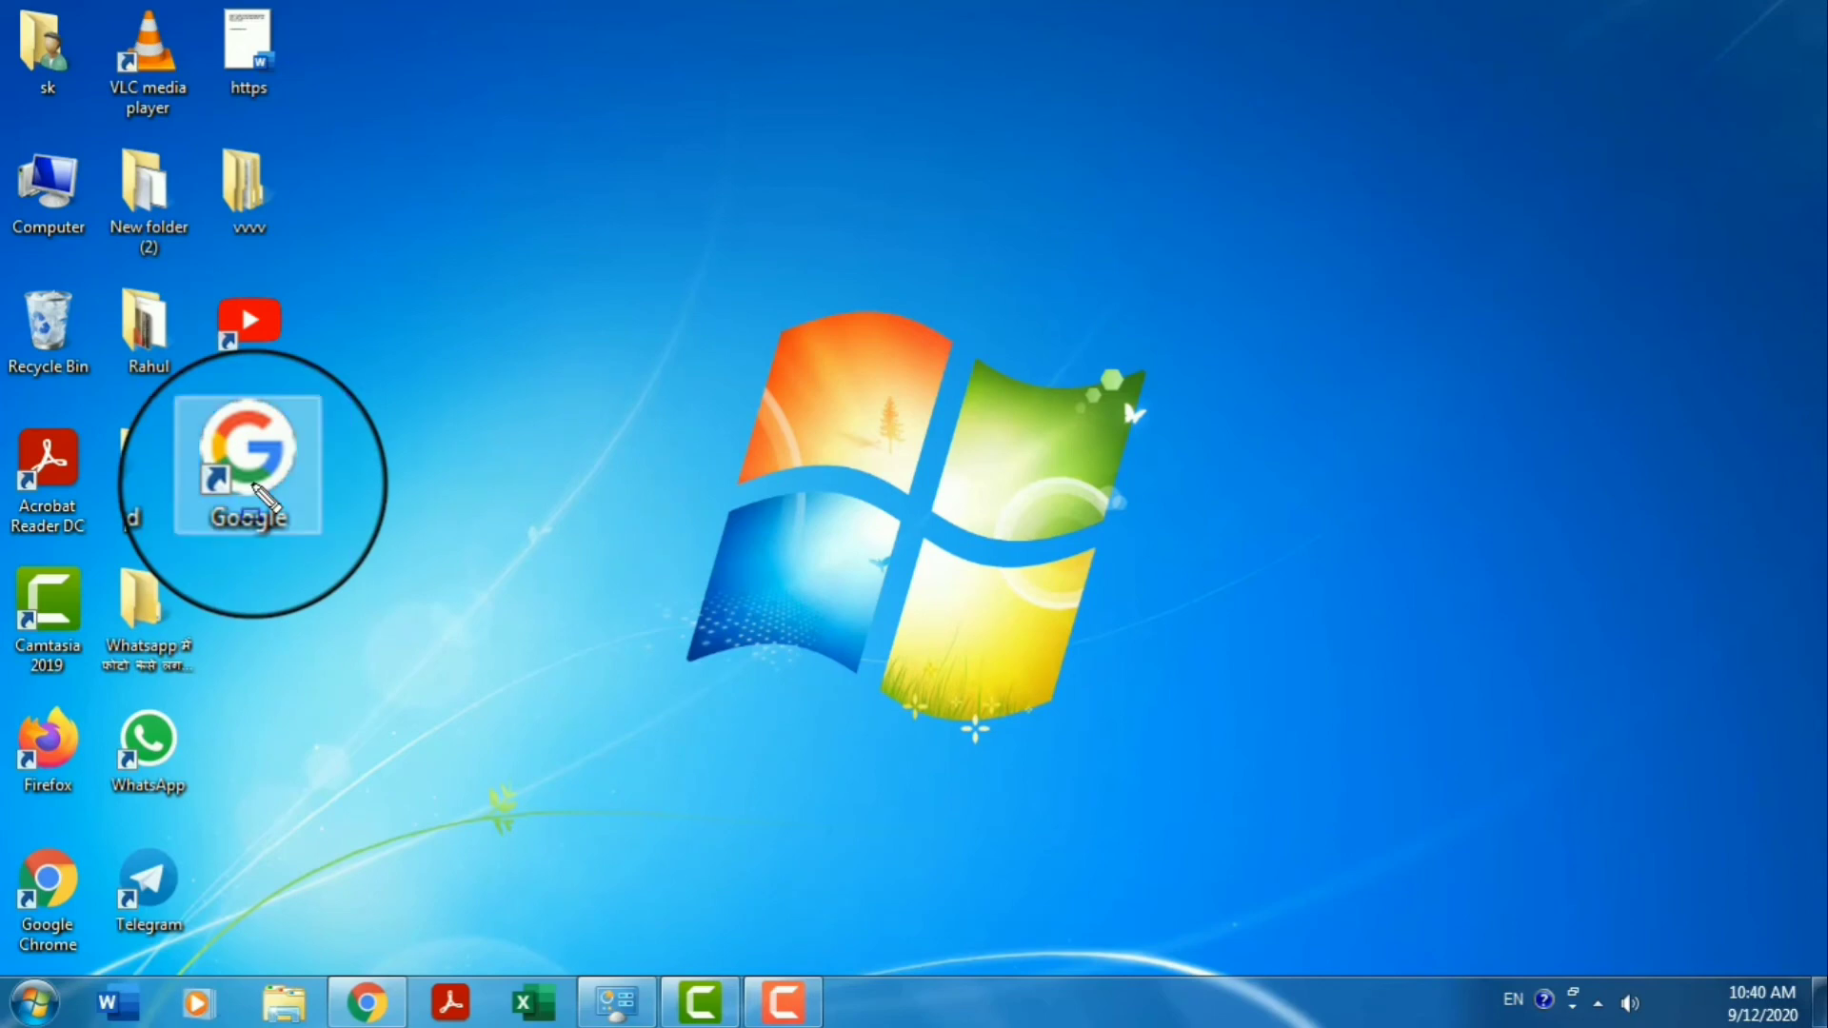
double_click(260, 473)
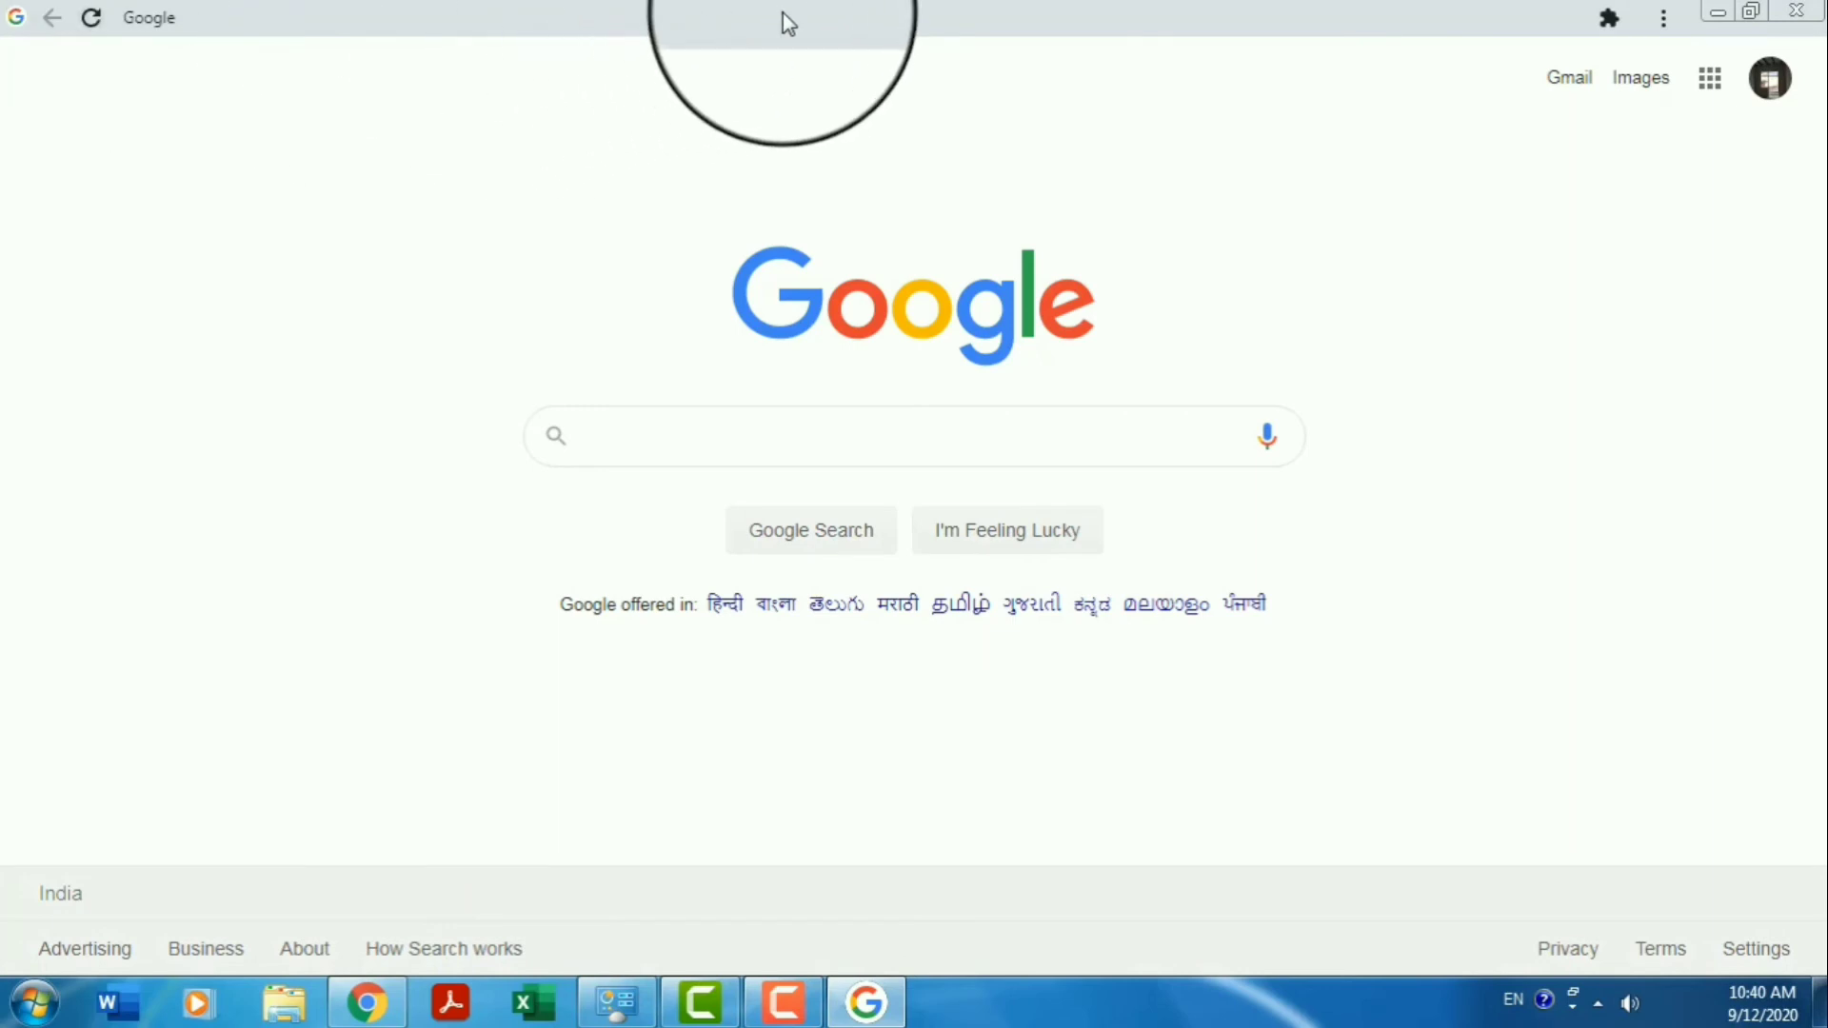
Step: Search Google for 'youtube', open the YouTube result, then close the shortcut window
left_click(825, 420)
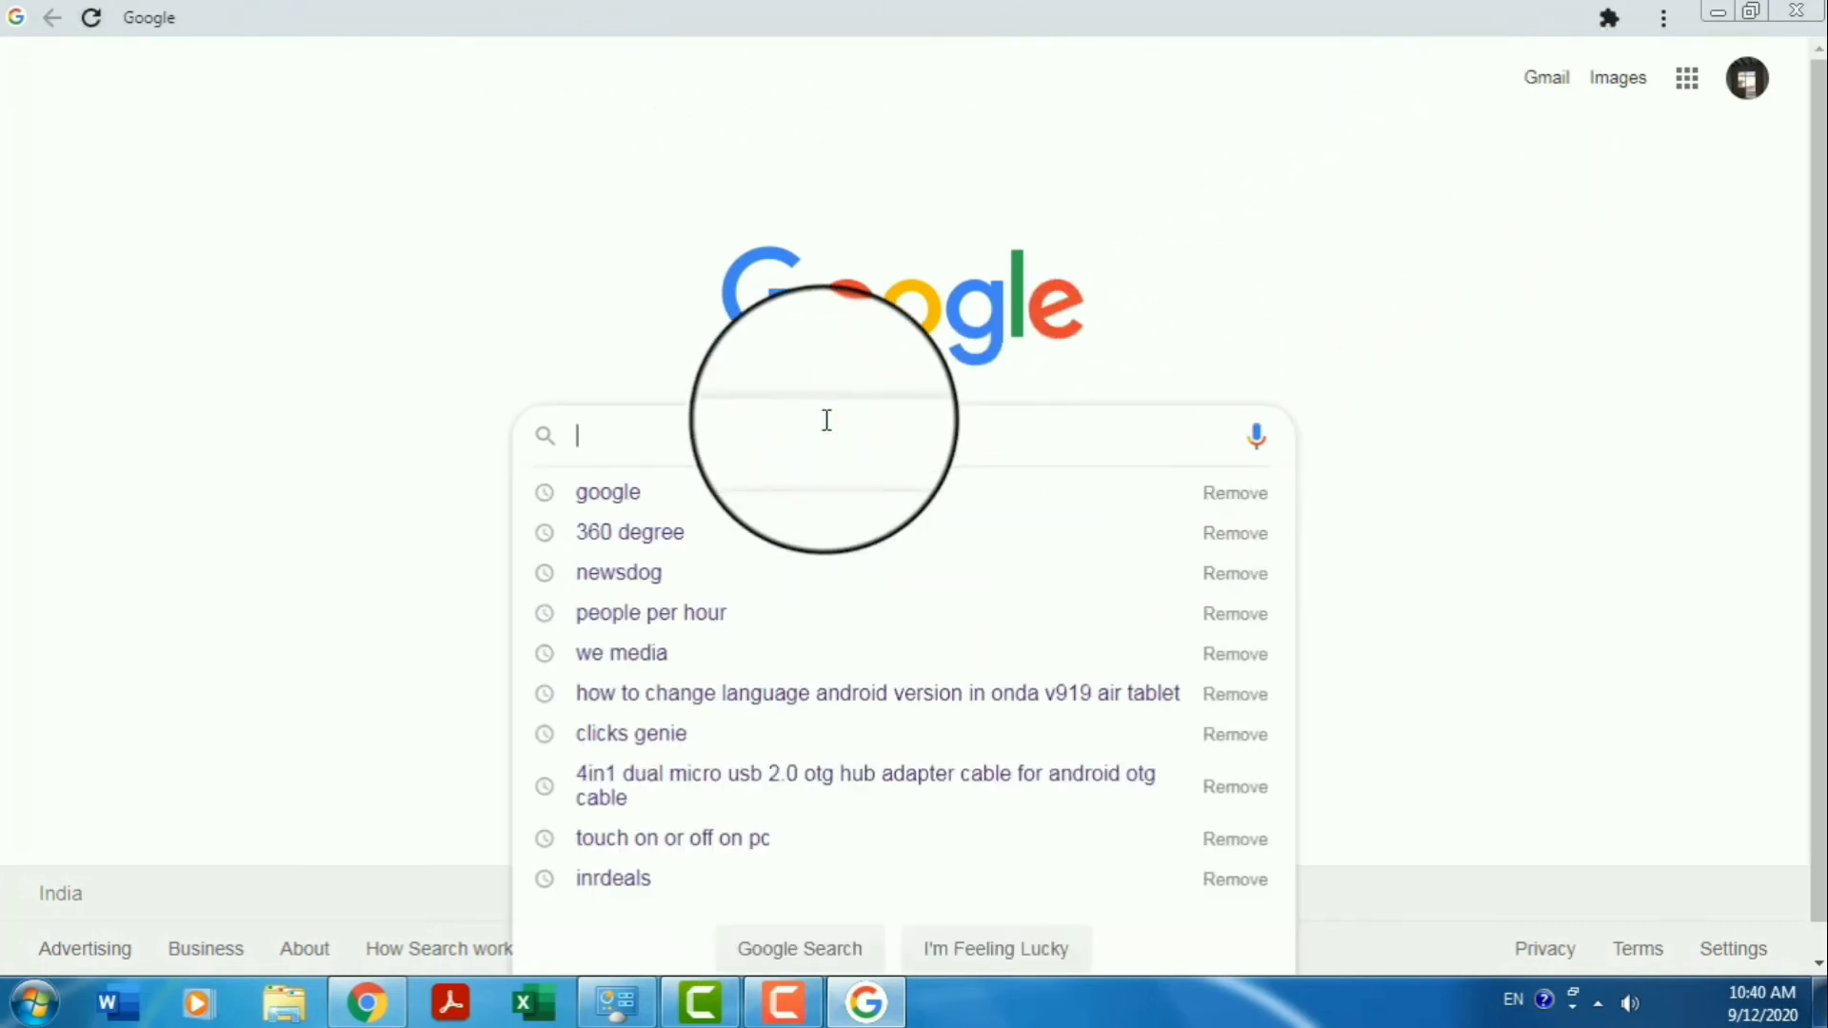
type("youtube")
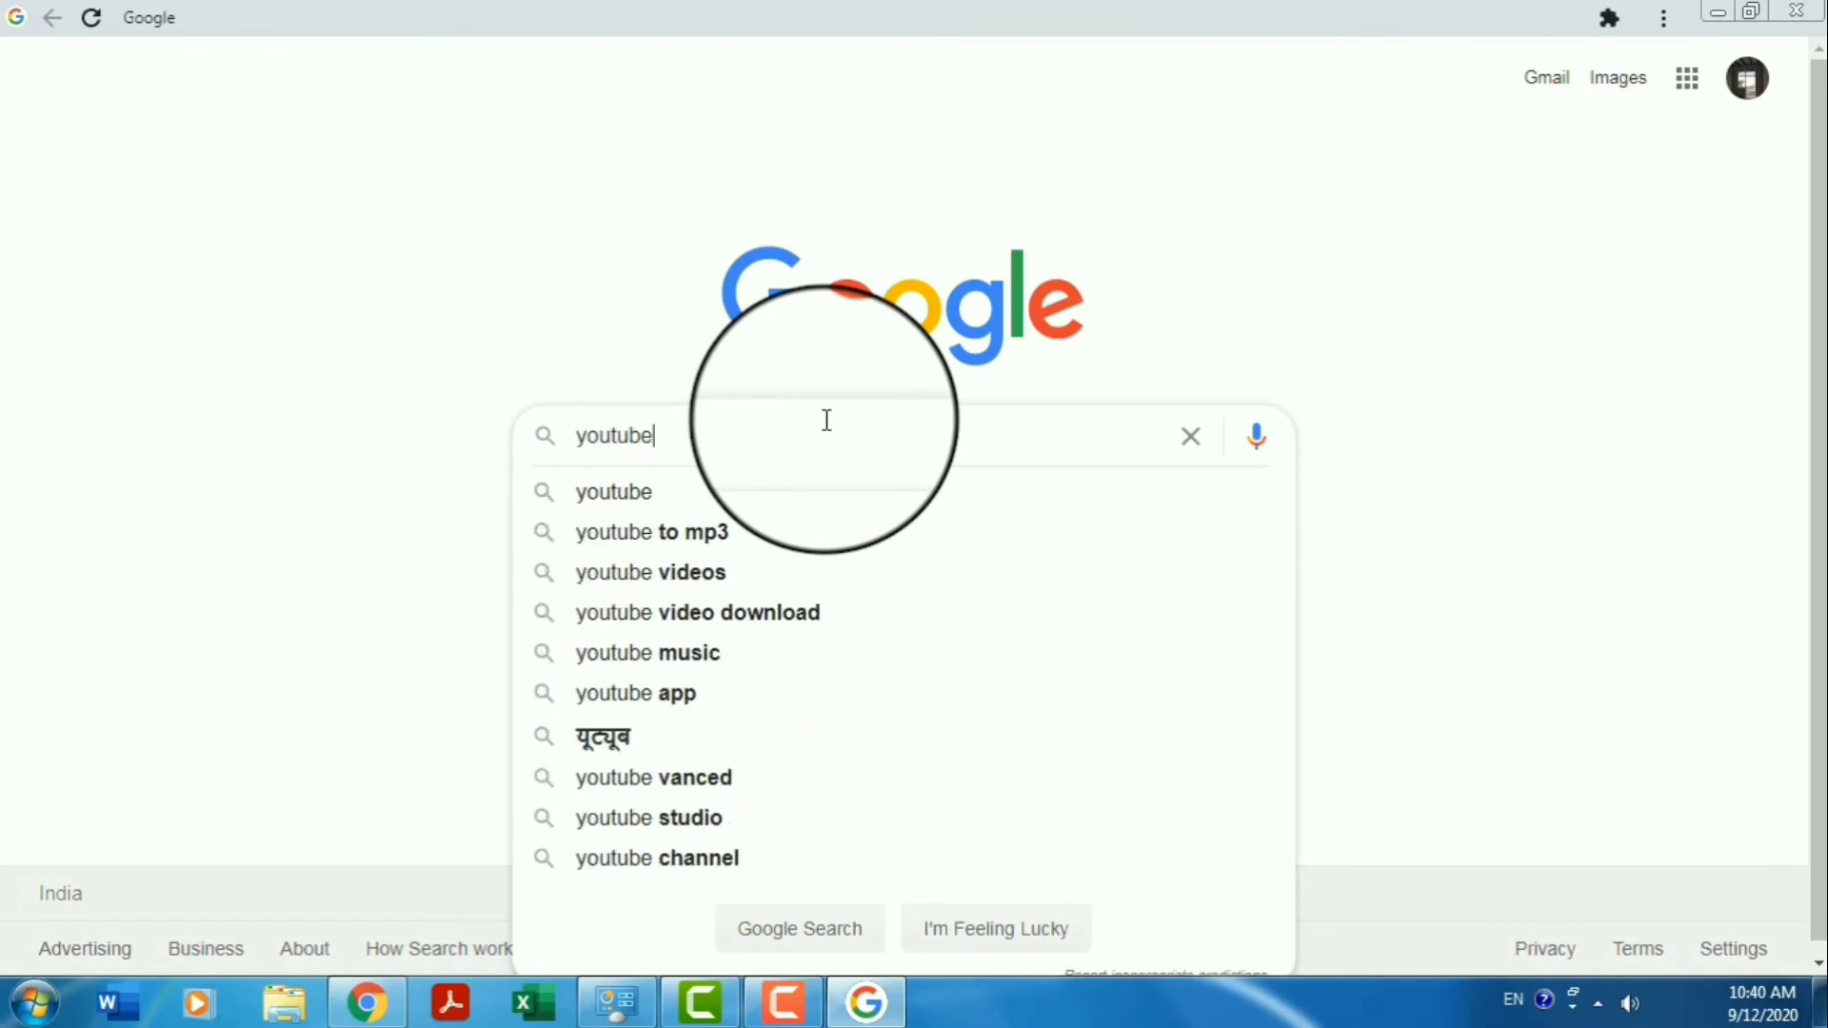
key("Return")
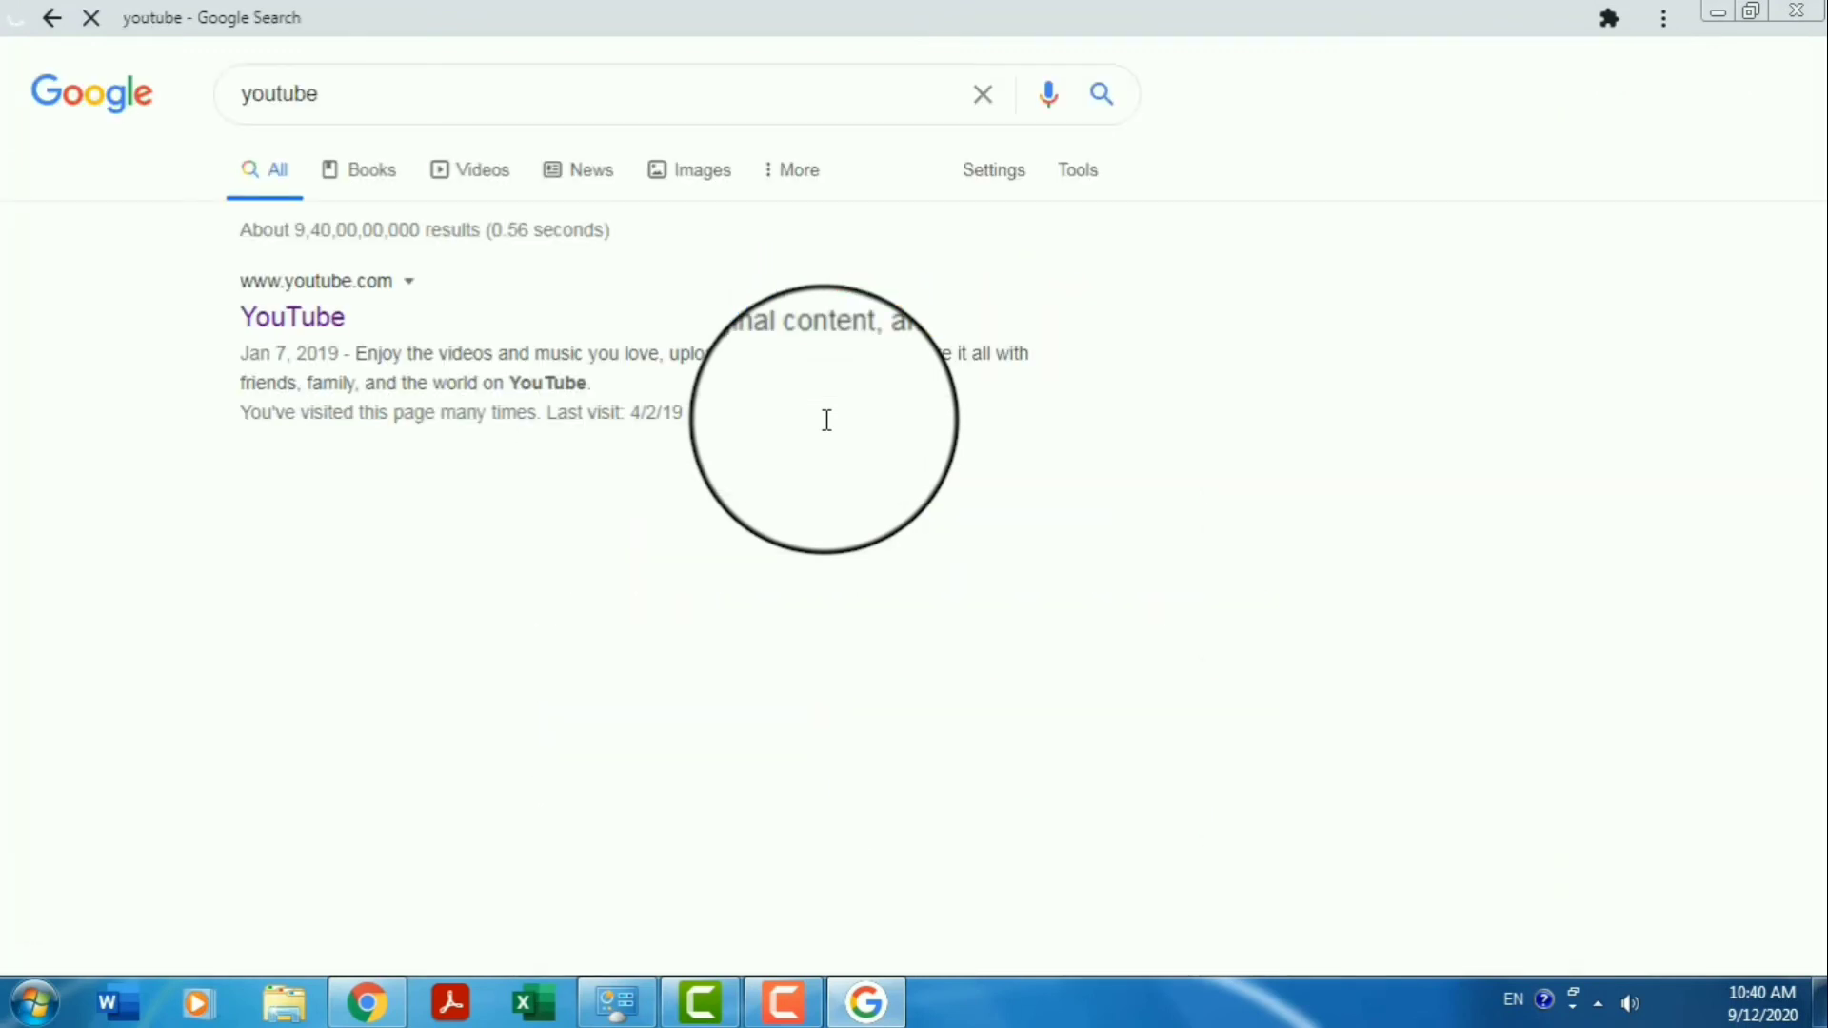
left_click(312, 335)
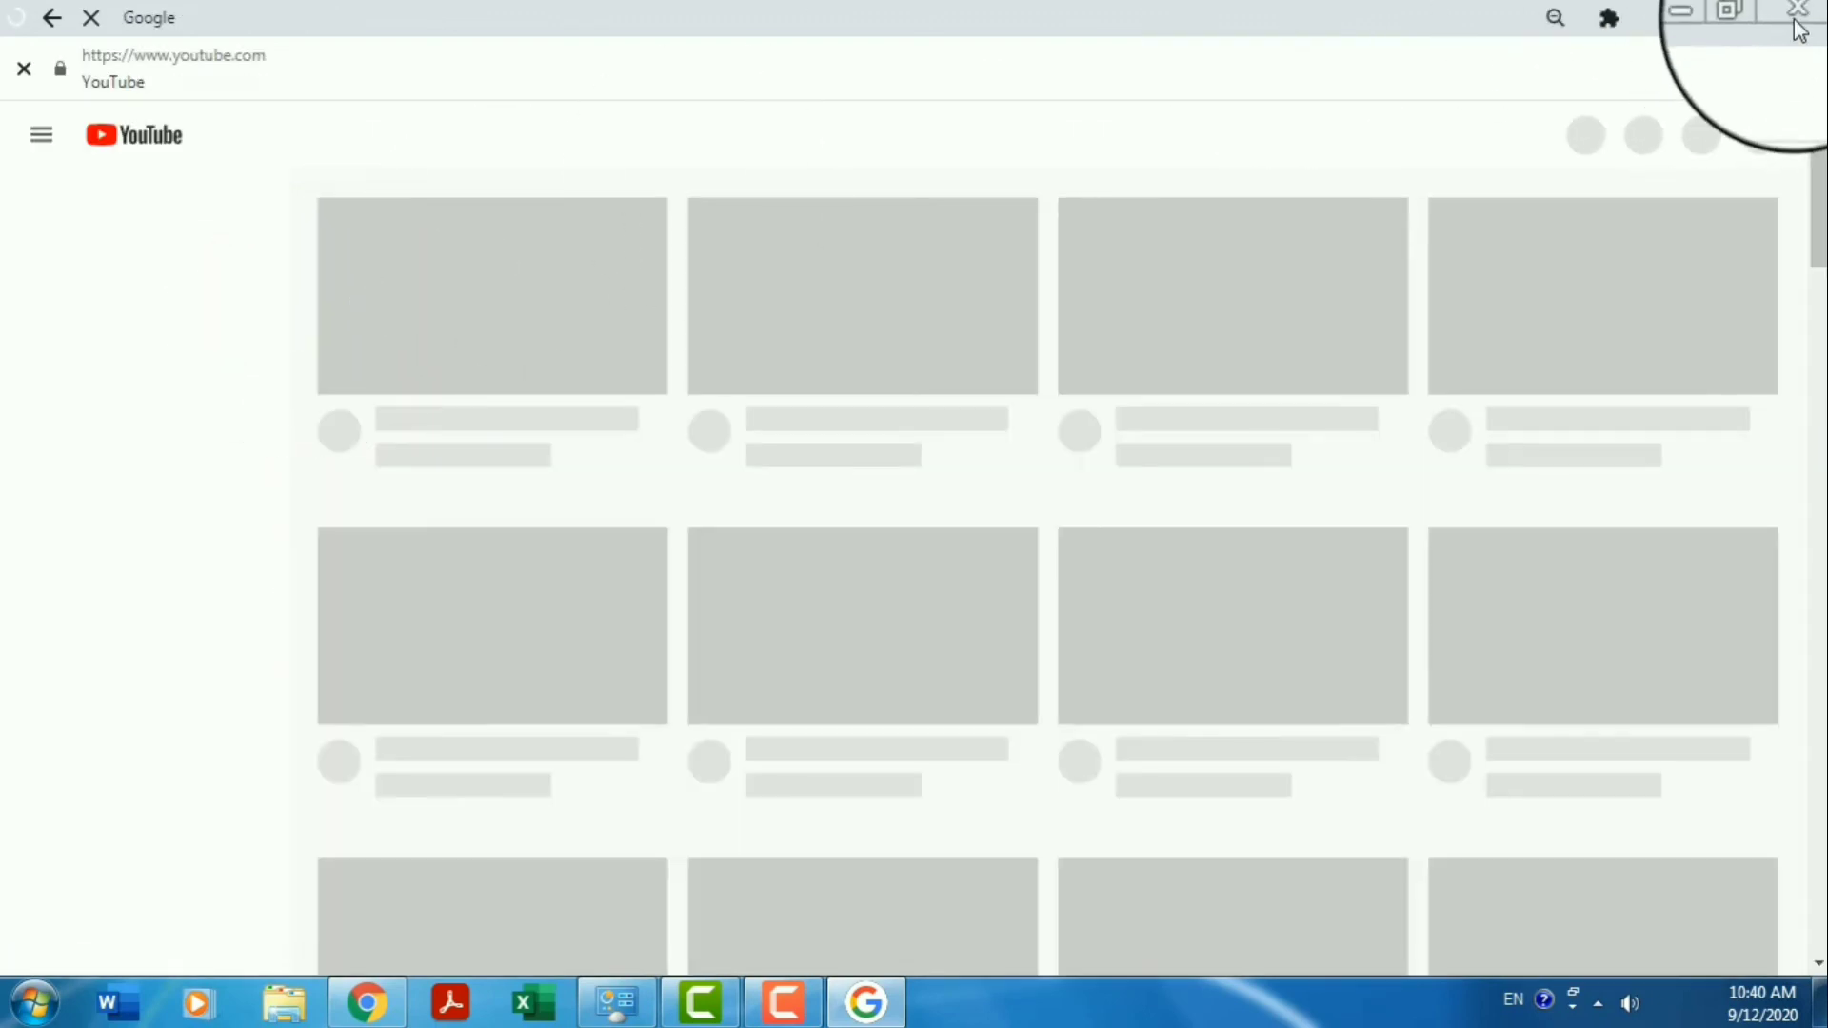
left_click(1795, 13)
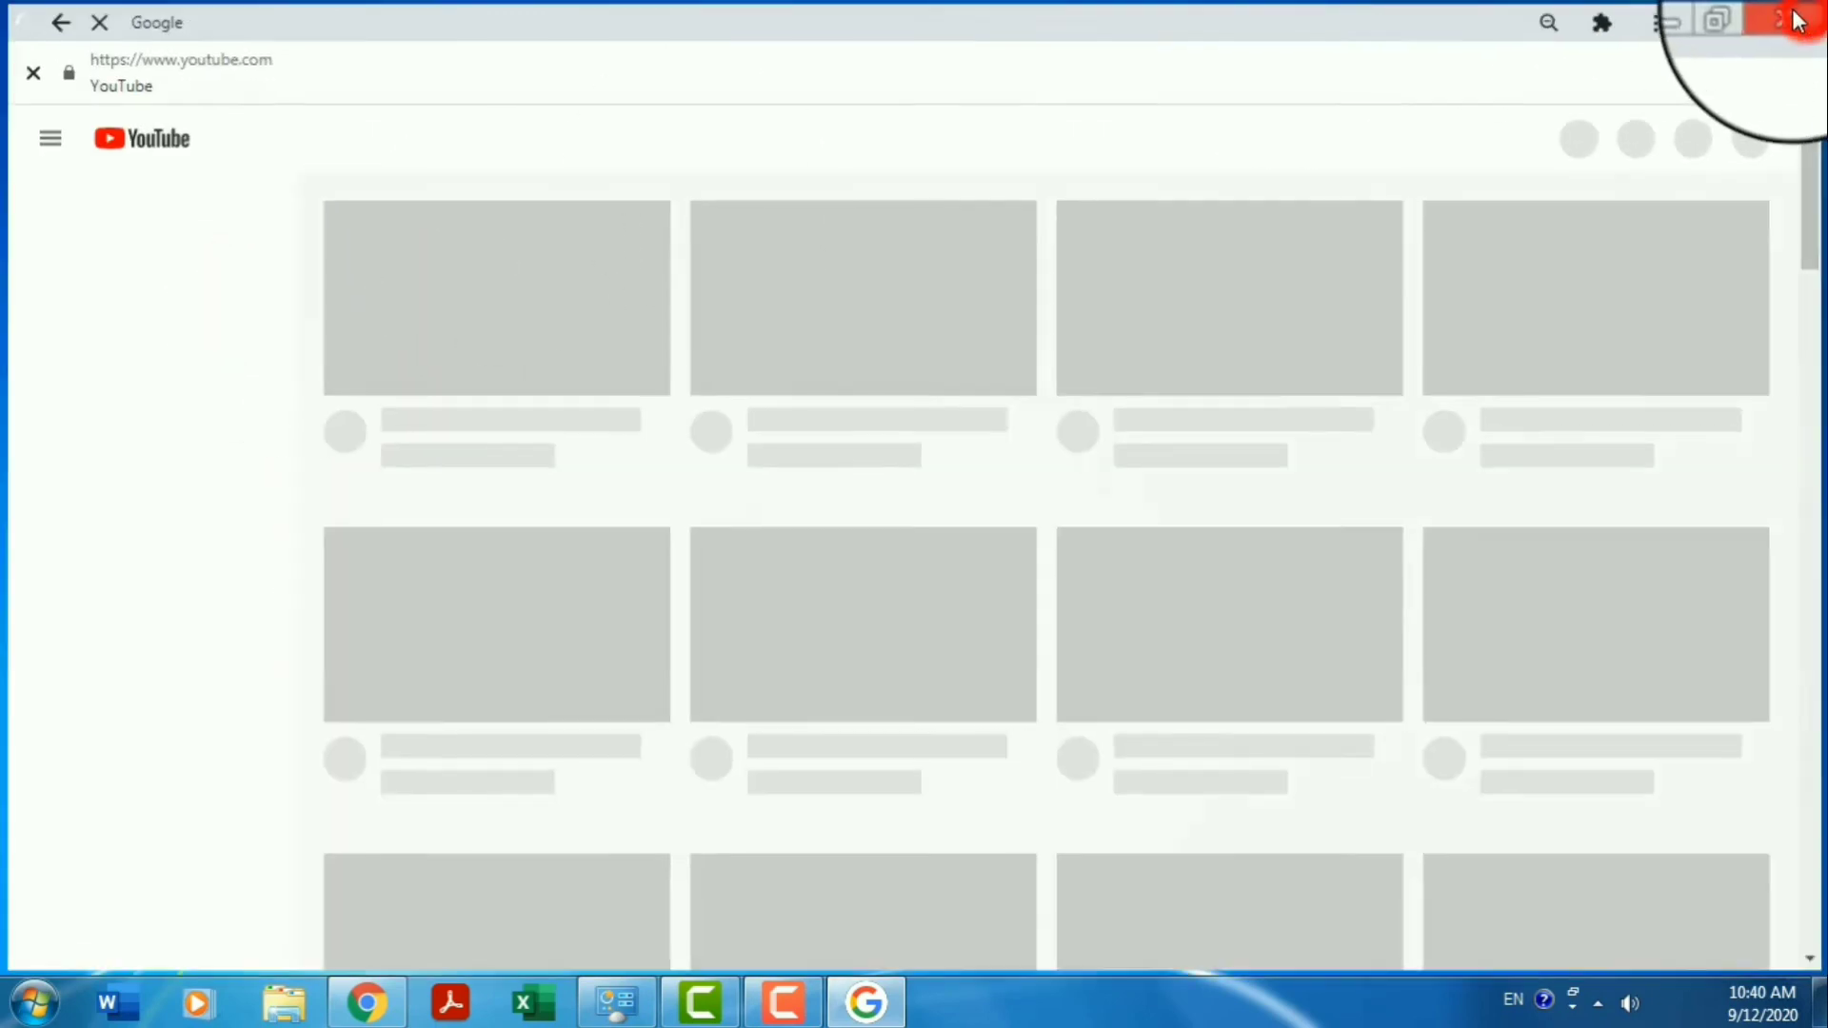
Step: Refresh the desktop, select the YouTube and Google shortcuts, and return to Chrome's YouTube channel tab
right_click(731, 204)
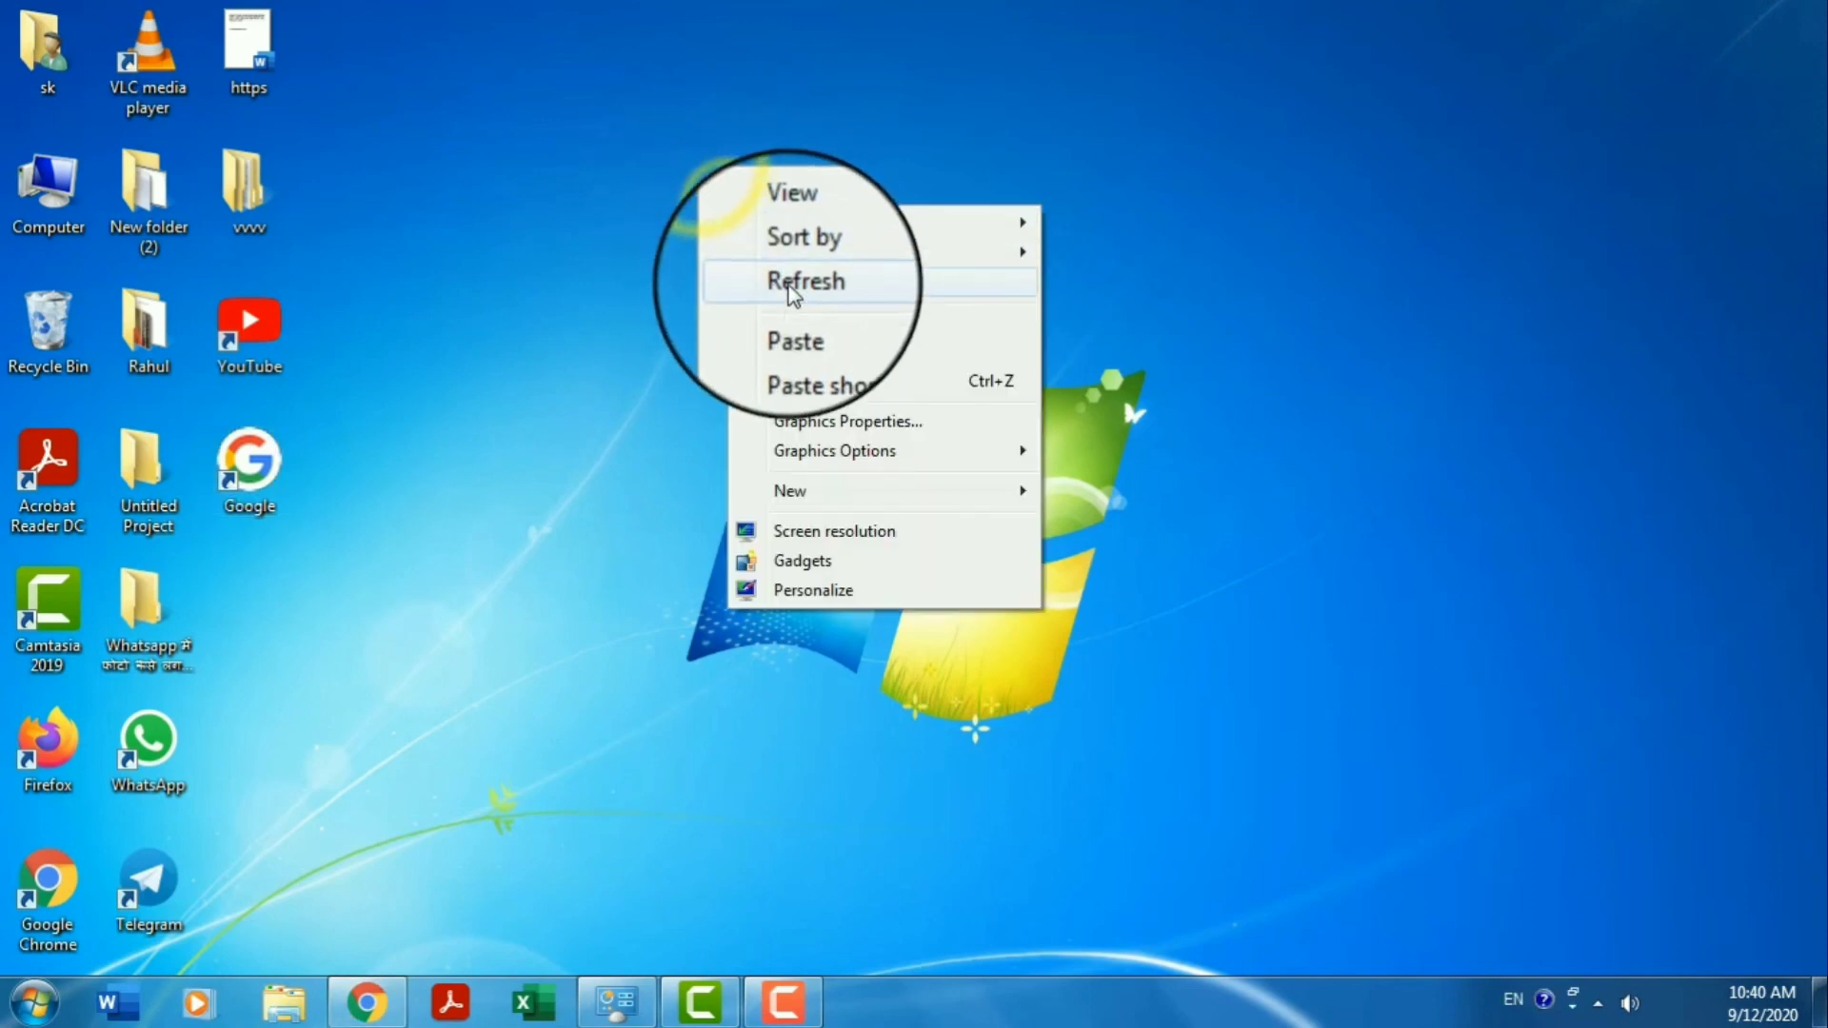
left_click(789, 286)
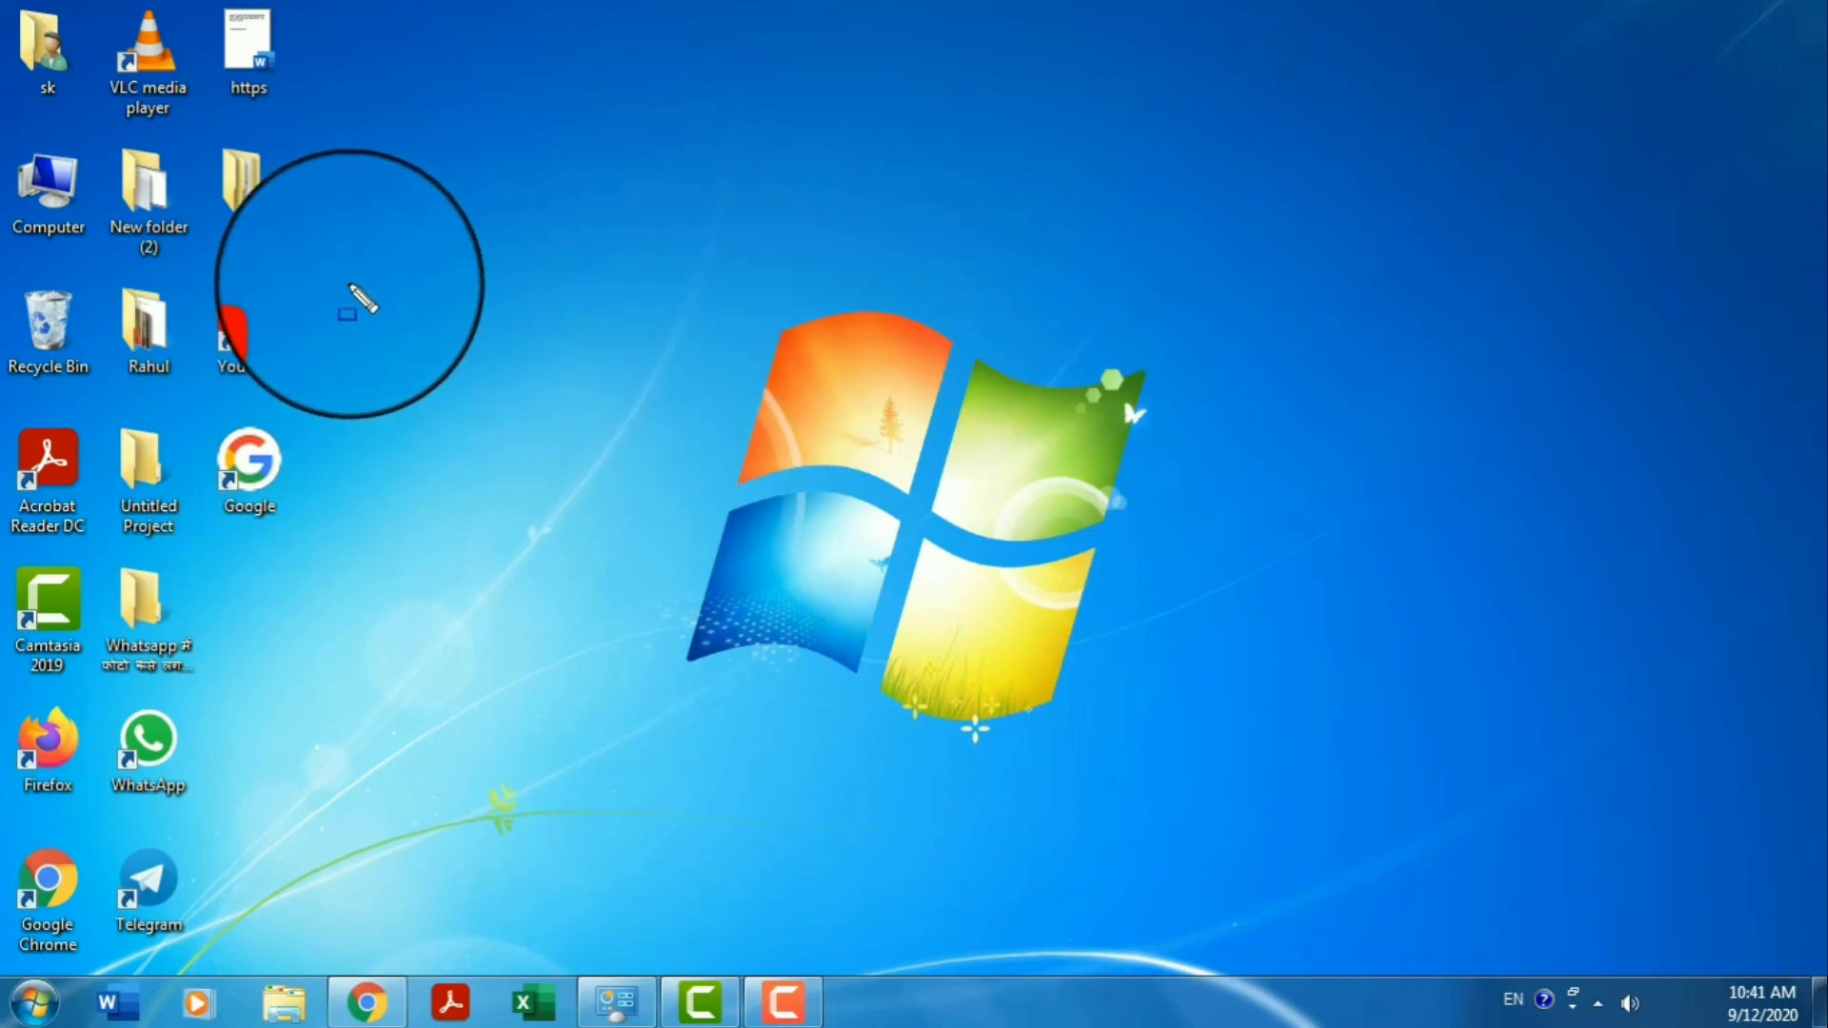
left_click_drag(324, 257, 217, 428)
left_click_drag(187, 546, 188, 549)
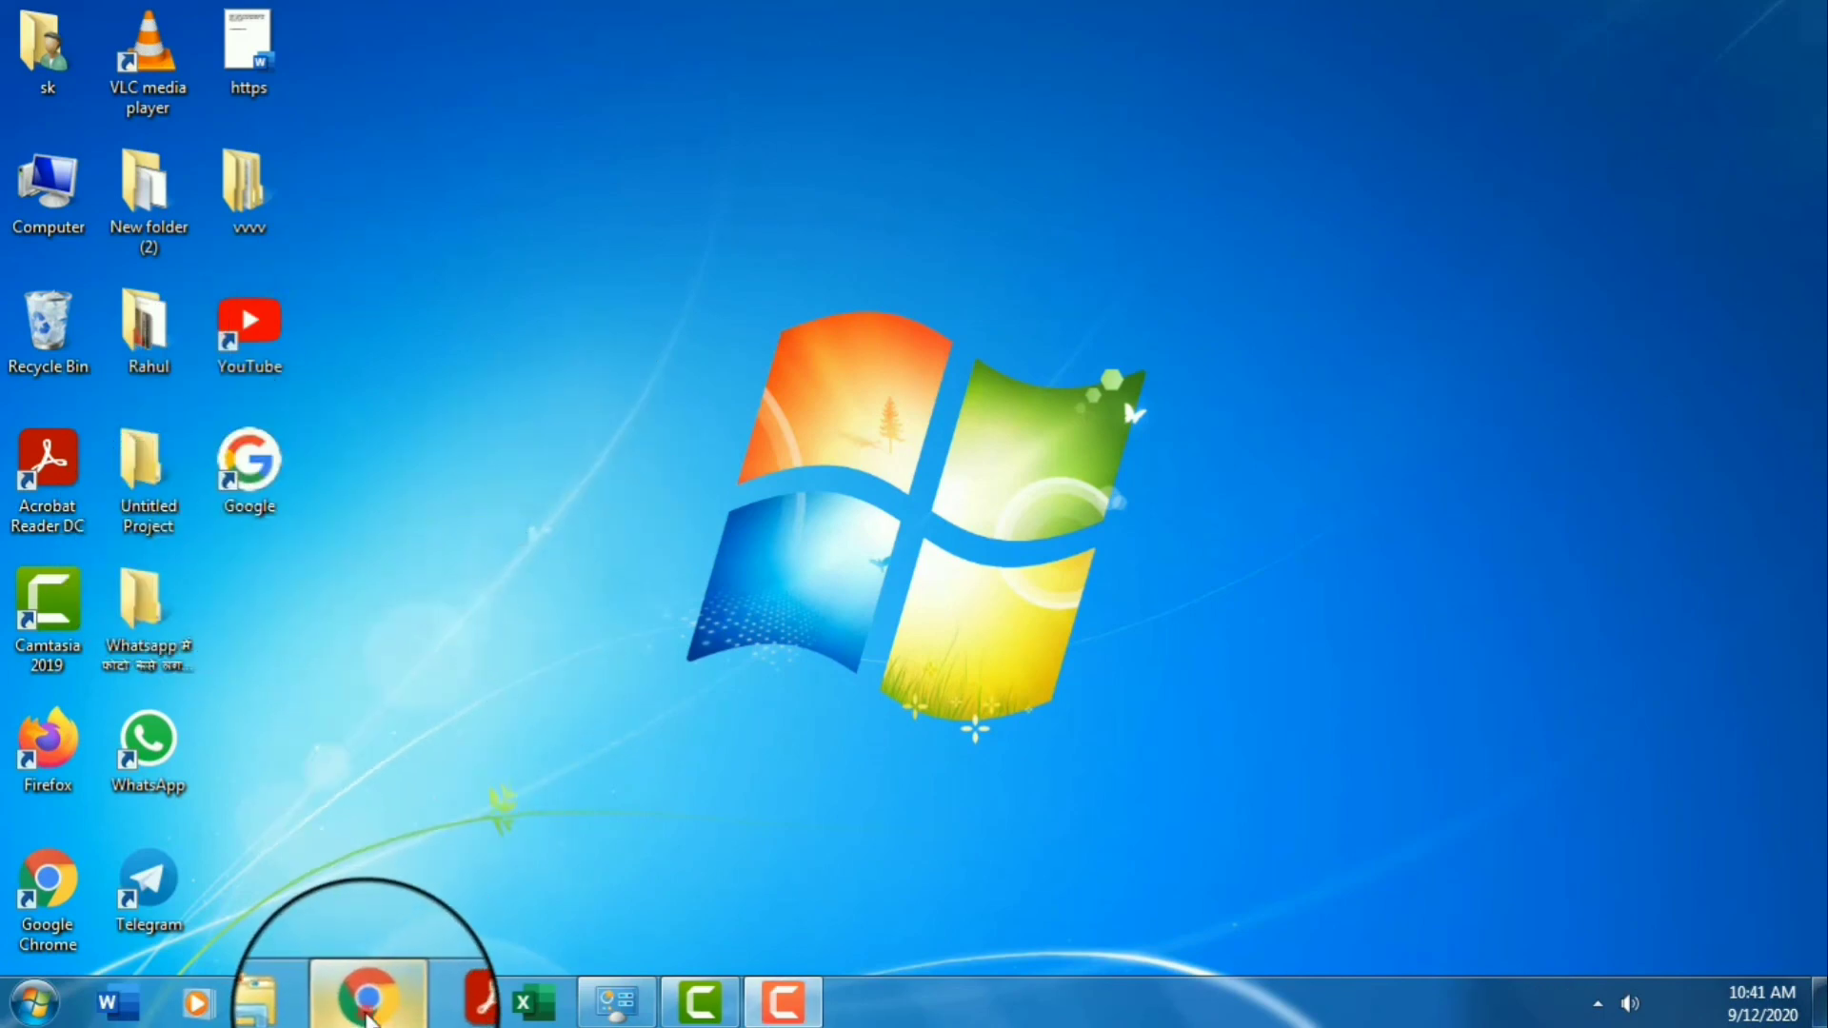
left_click(367, 1009)
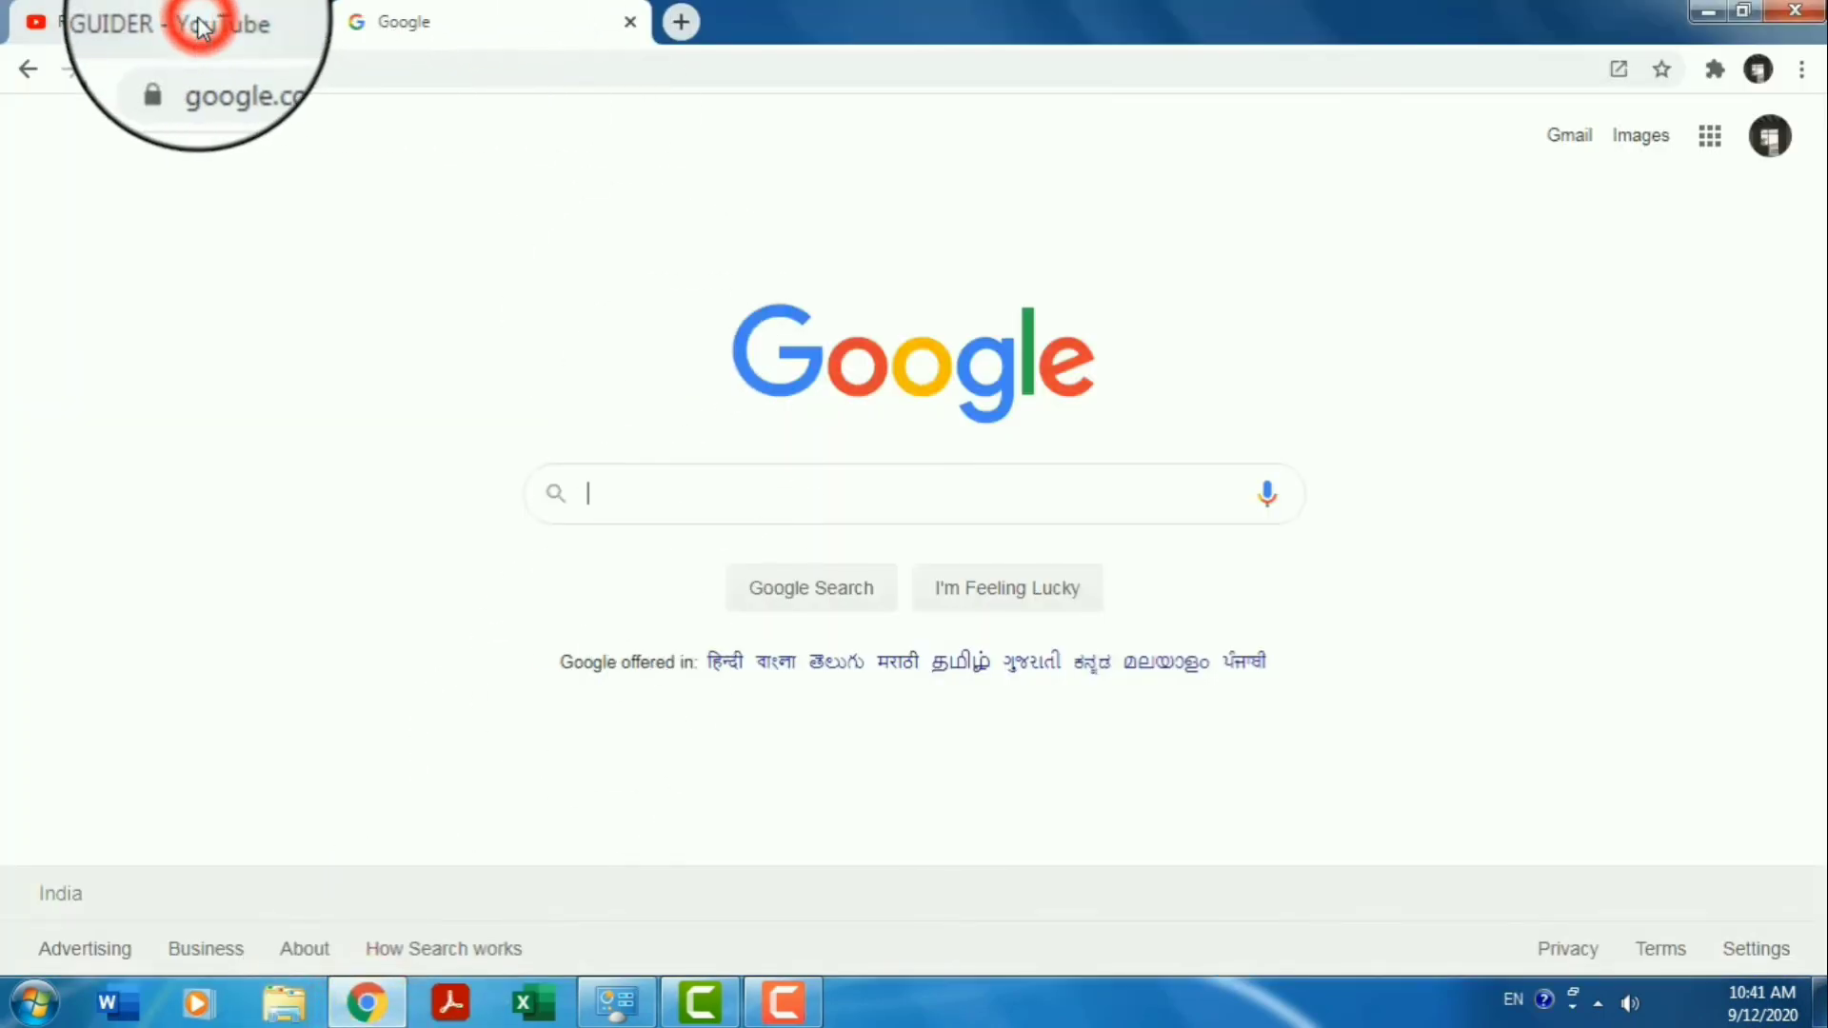
left_click(202, 27)
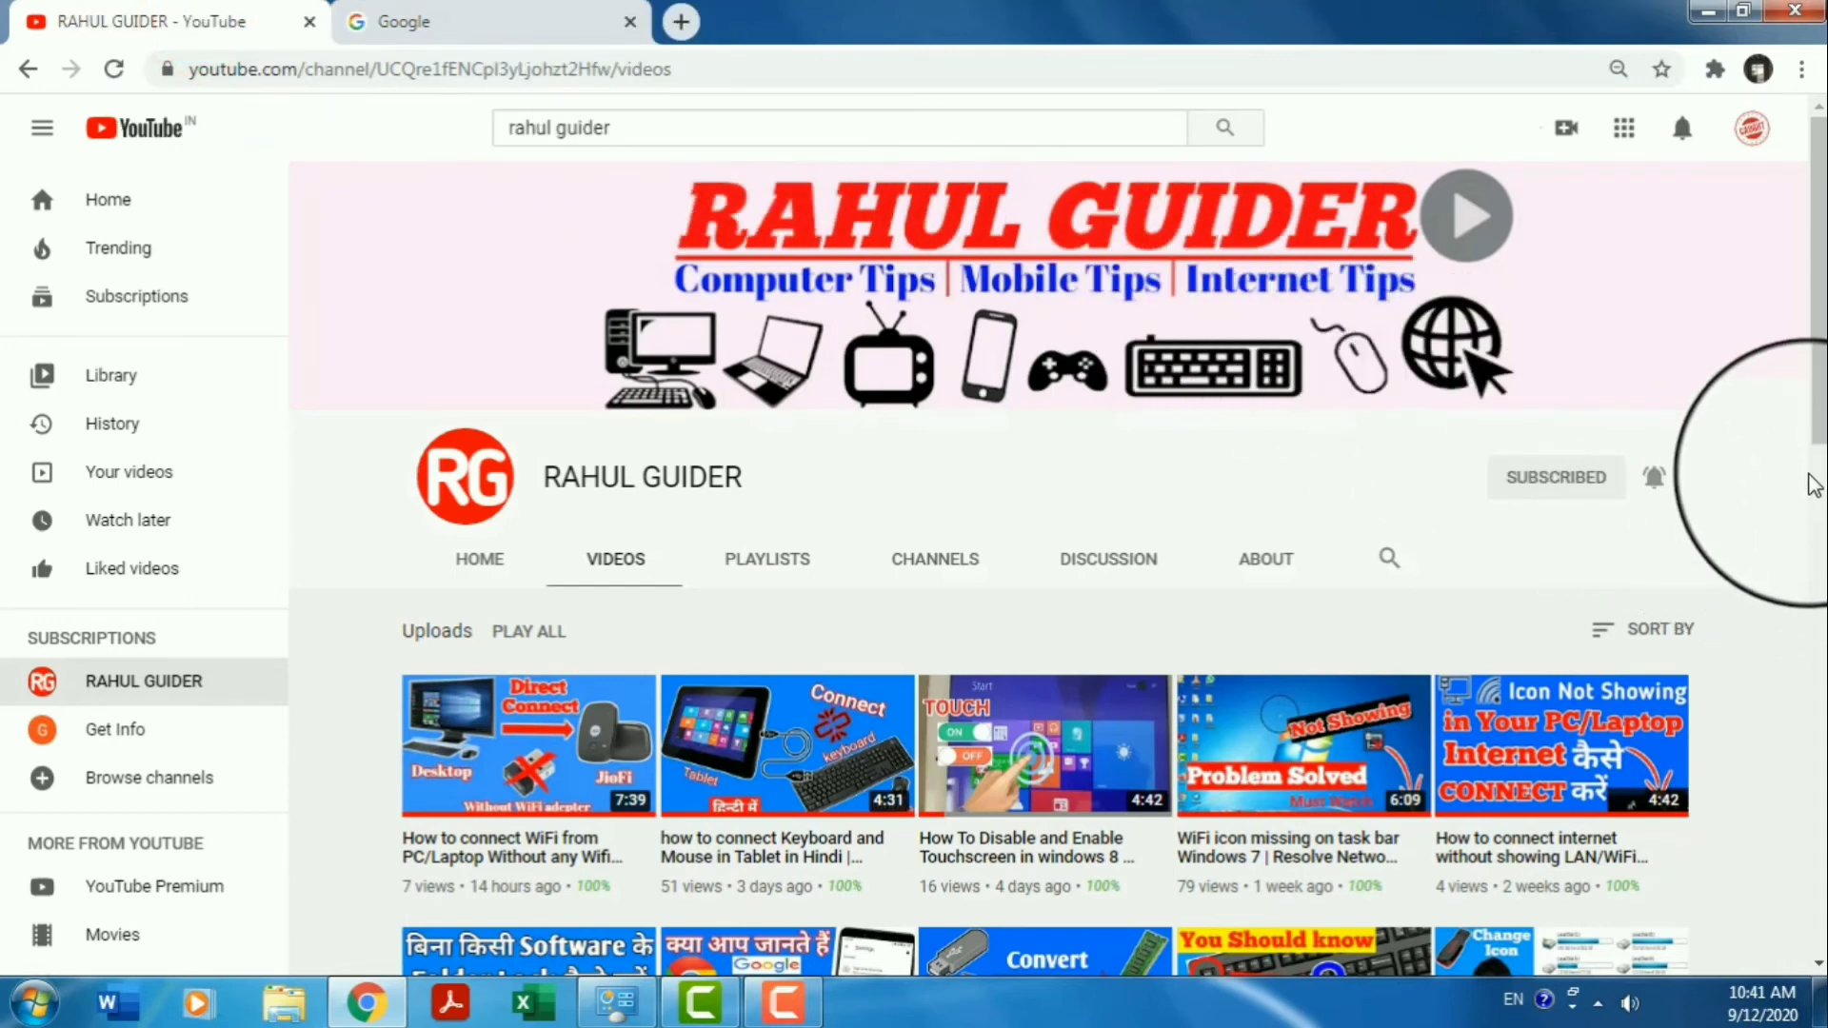